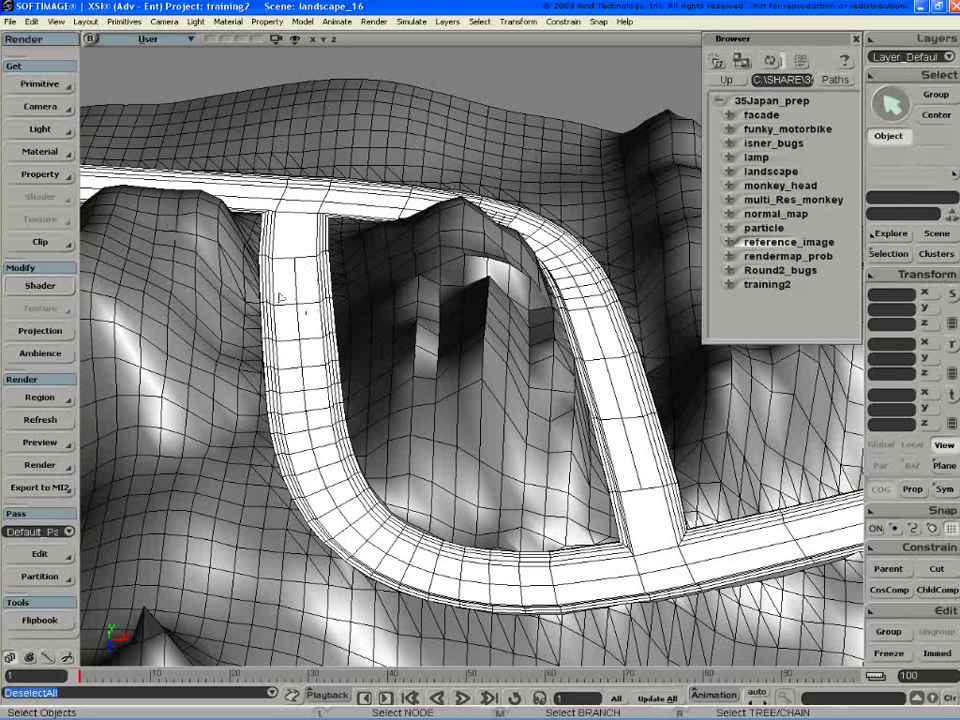
Apply the trackTexture_06.jpg image from the reference_image folder to the road mesh.
left_click(308, 268)
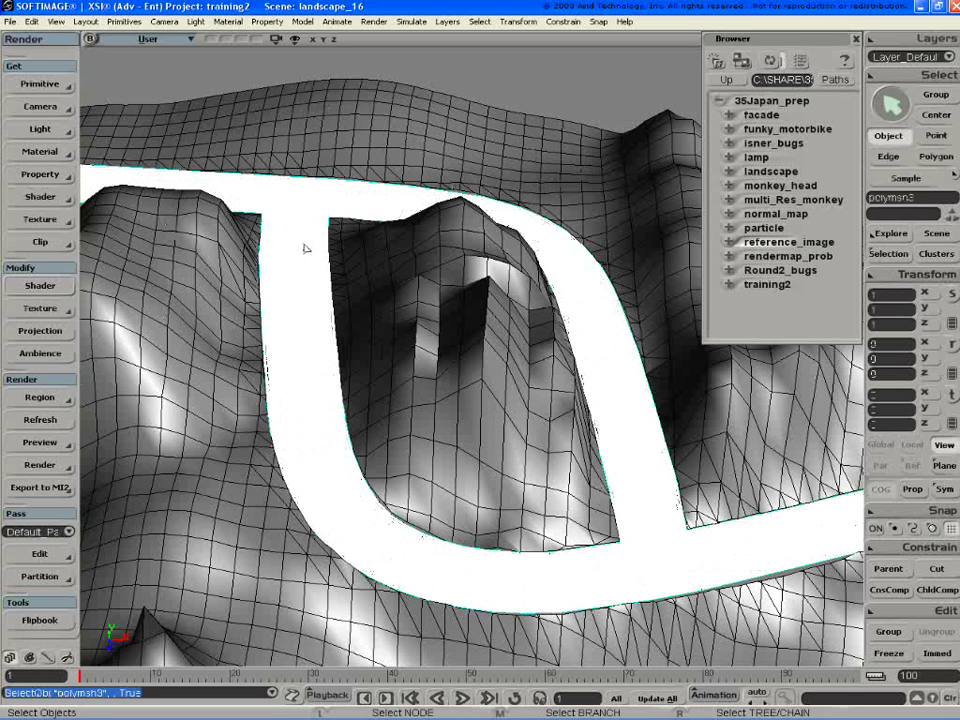
left_click(556, 64)
left_click(329, 211)
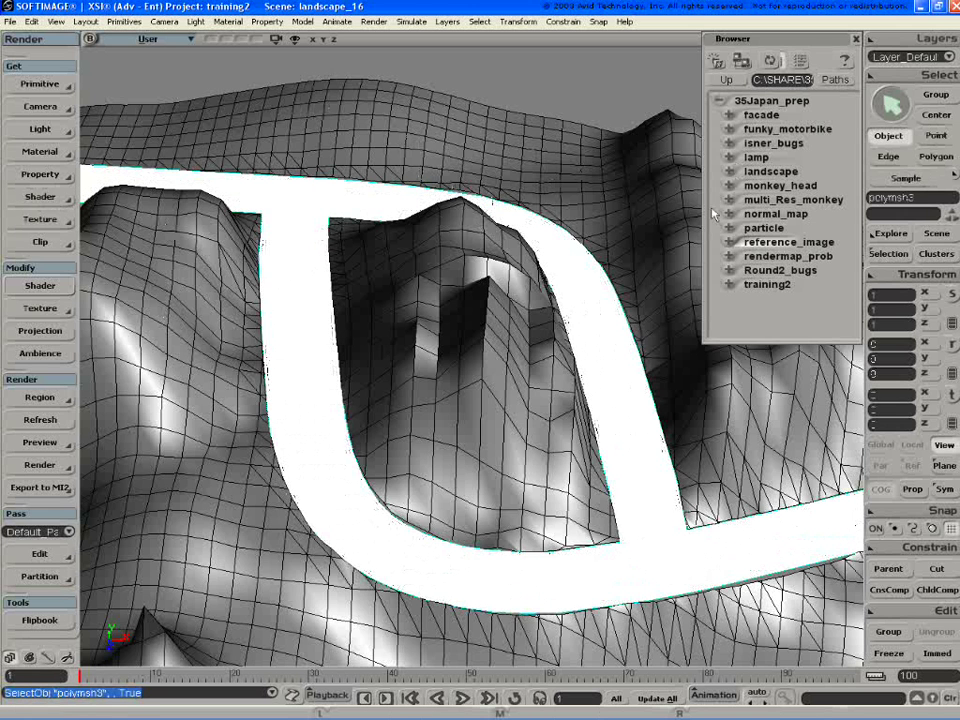
left_click_drag(702, 212, 499, 212)
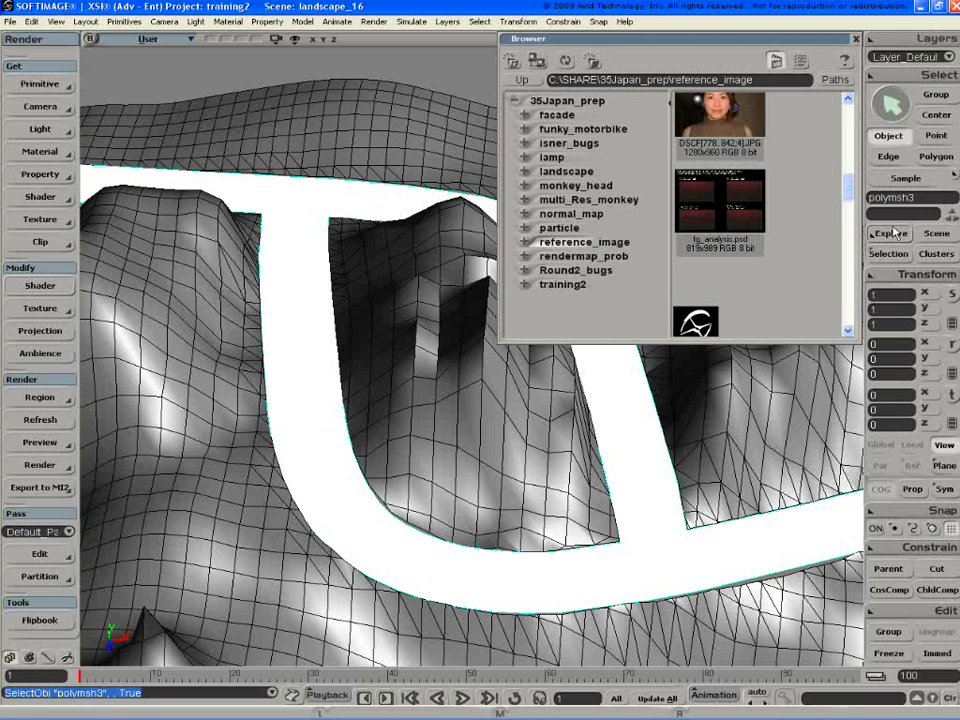
left_click_drag(855, 193, 855, 274)
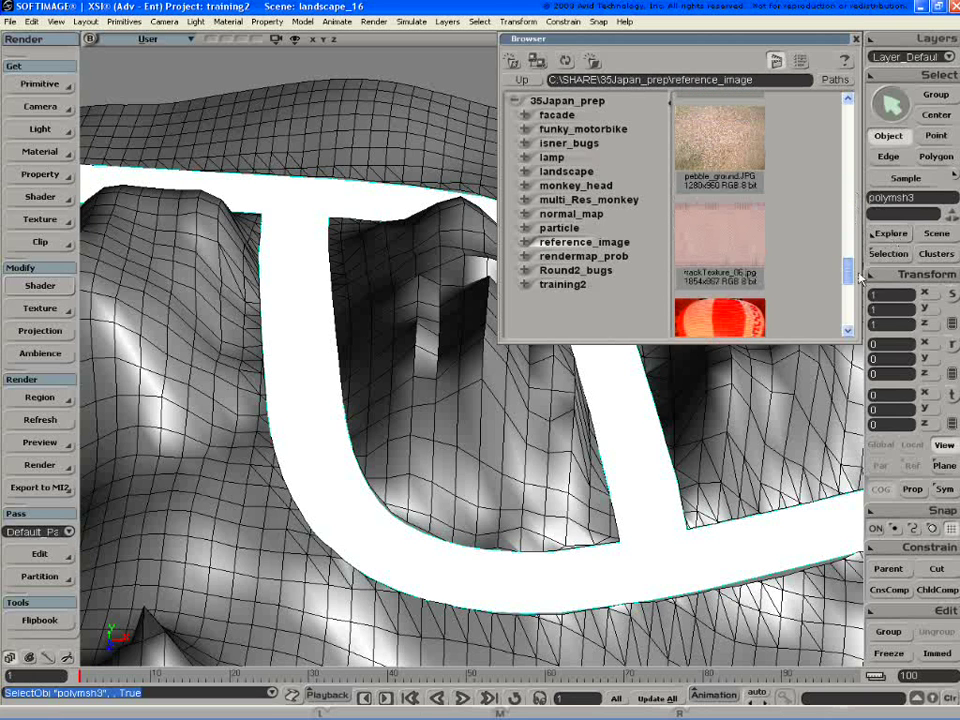
left_click_drag(744, 255, 448, 308)
left_click_drag(316, 338, 305, 298)
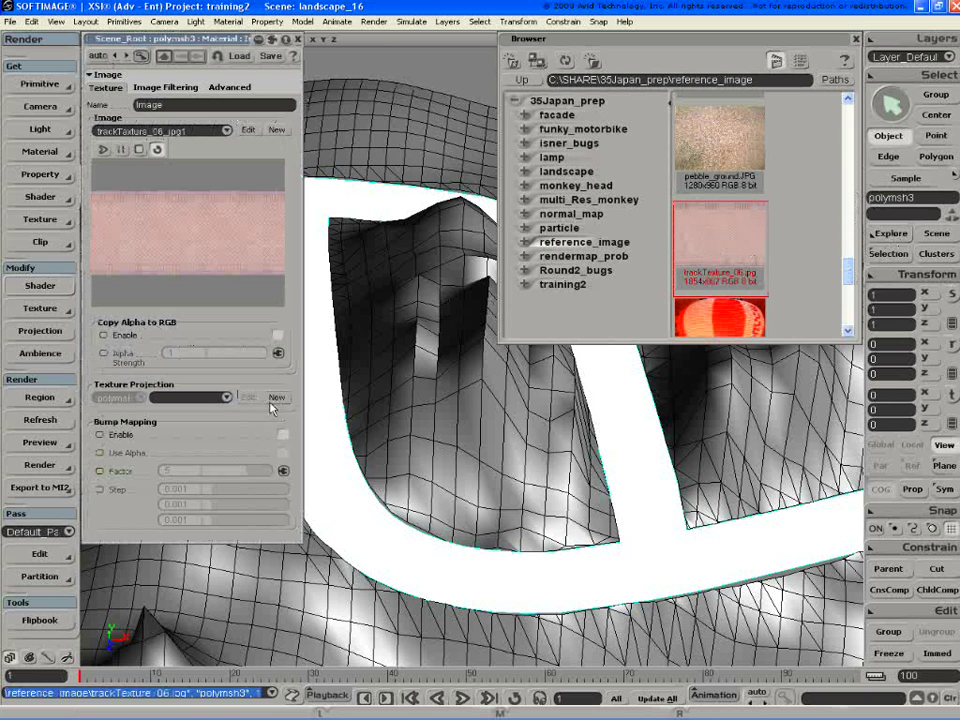
Create a Planar XZ texture projection for the road's image and close the property page and file browser.
left_click(270, 397)
left_click(307, 446)
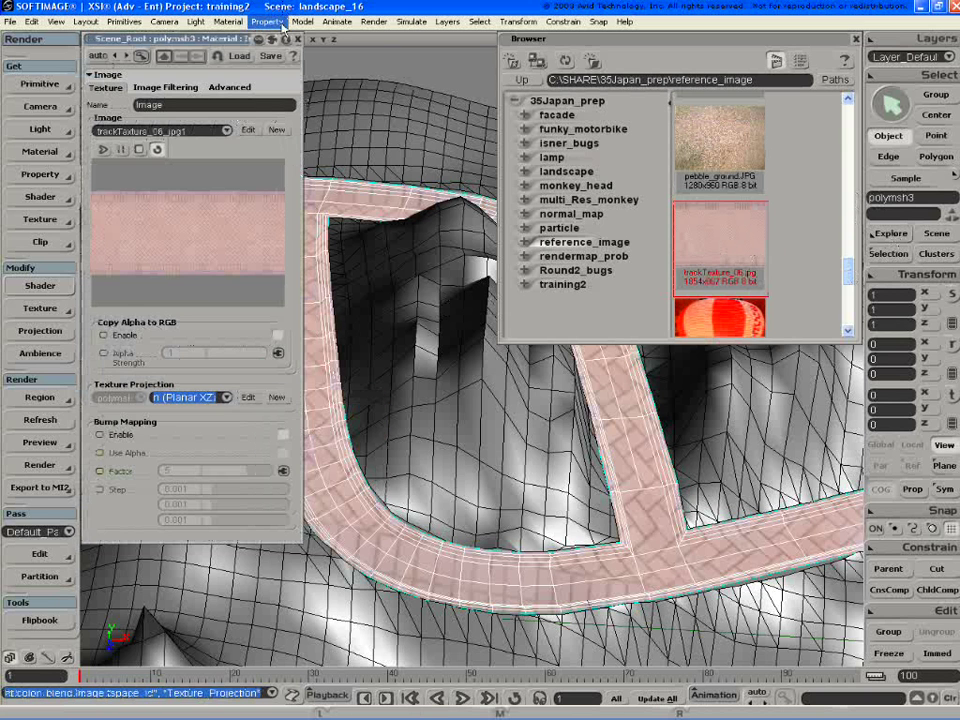
left_click(298, 40)
left_click(855, 39)
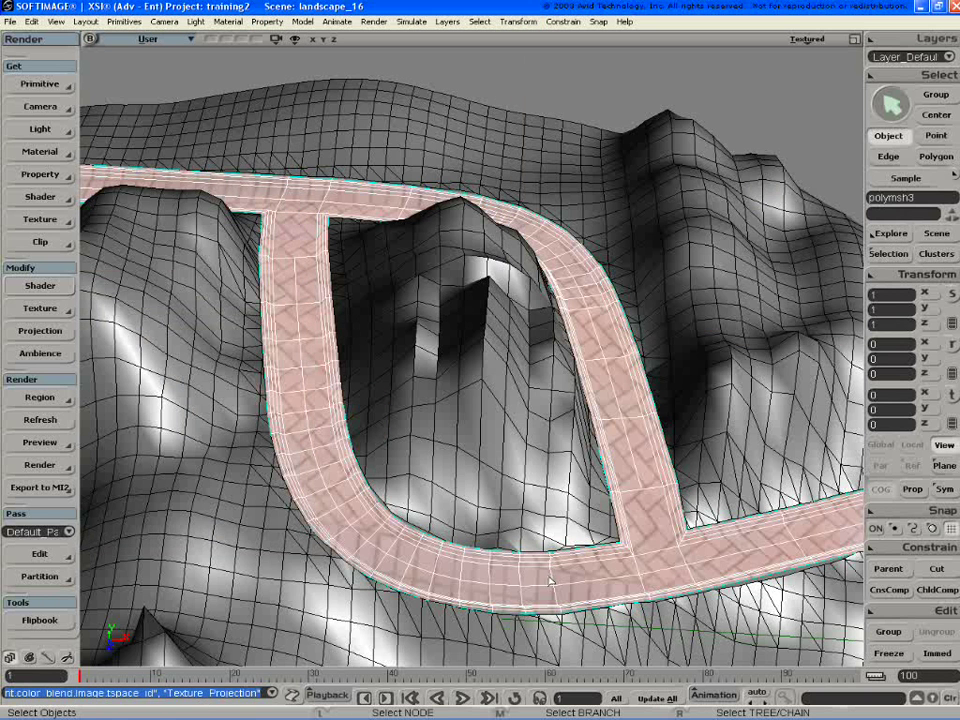
Open the Texture Editor, select all of the road's UV samples and move them up in V, clear of the image.
key("alt+7")
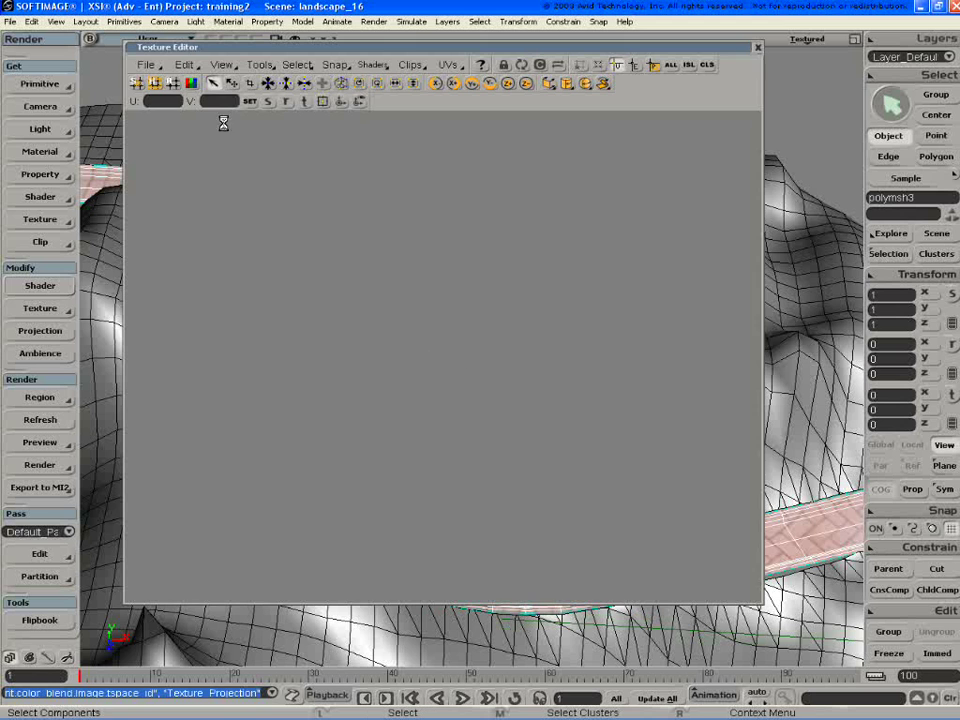
key("z")
right_click_drag(354, 291, 309, 259)
left_click_drag(195, 223, 766, 499)
left_click(232, 102)
type("21")
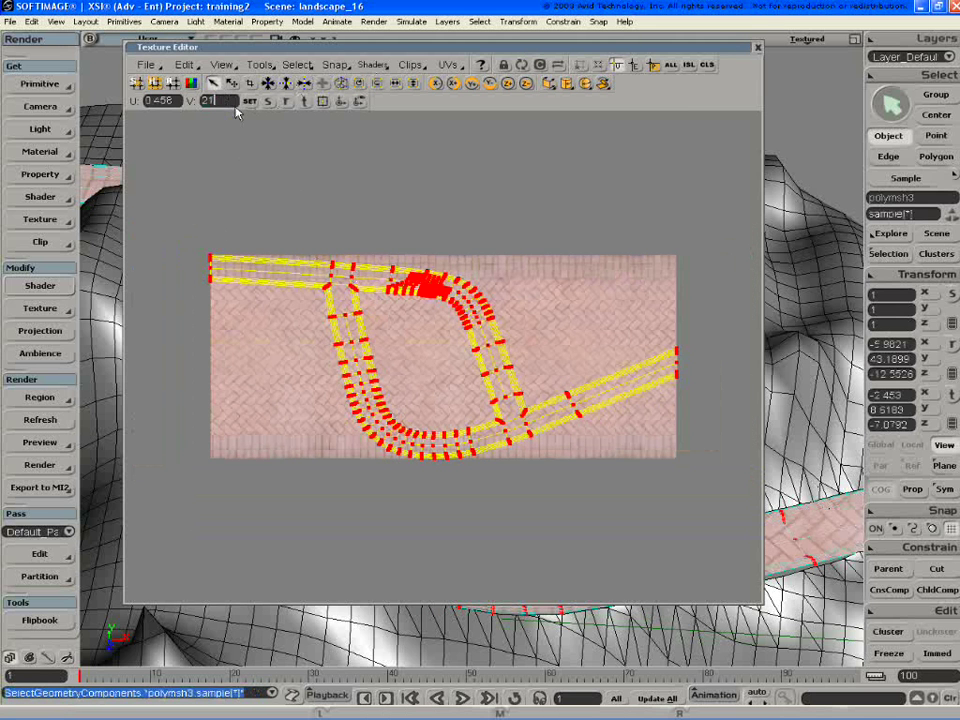
key("Return")
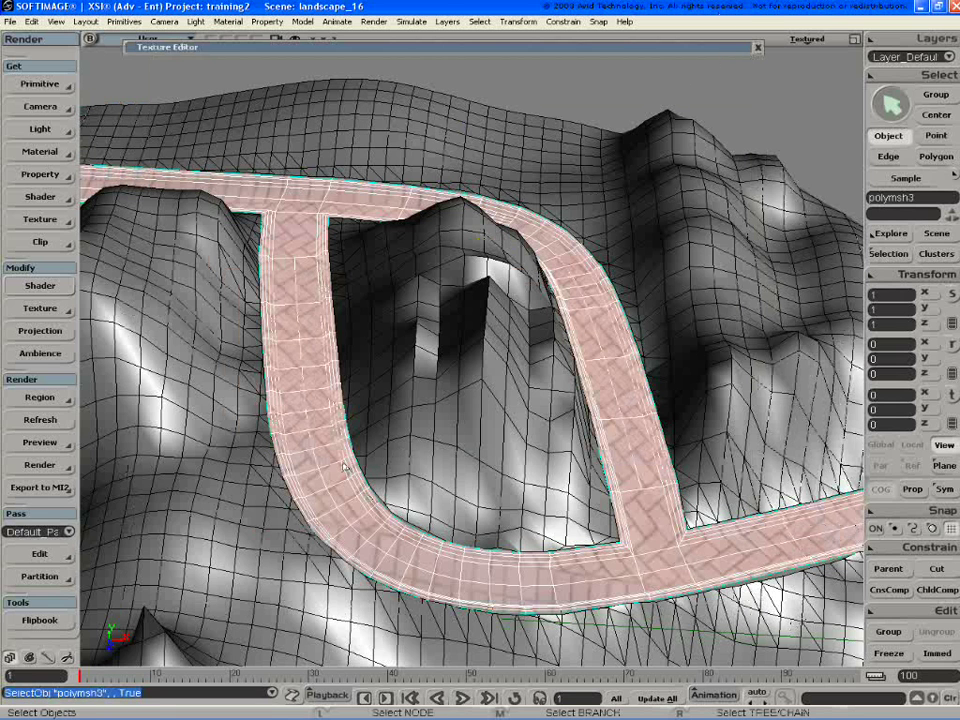
Select a strip of polygons across the road's front bend and grow the selection six times to cover the curve.
key("u")
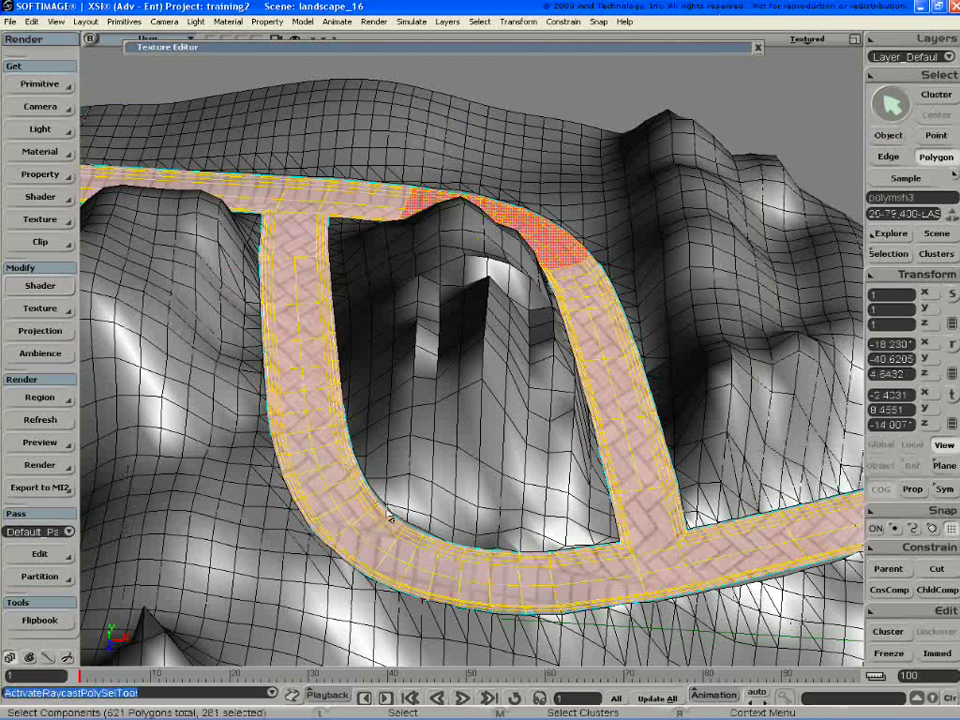
left_click_drag(381, 525, 366, 555)
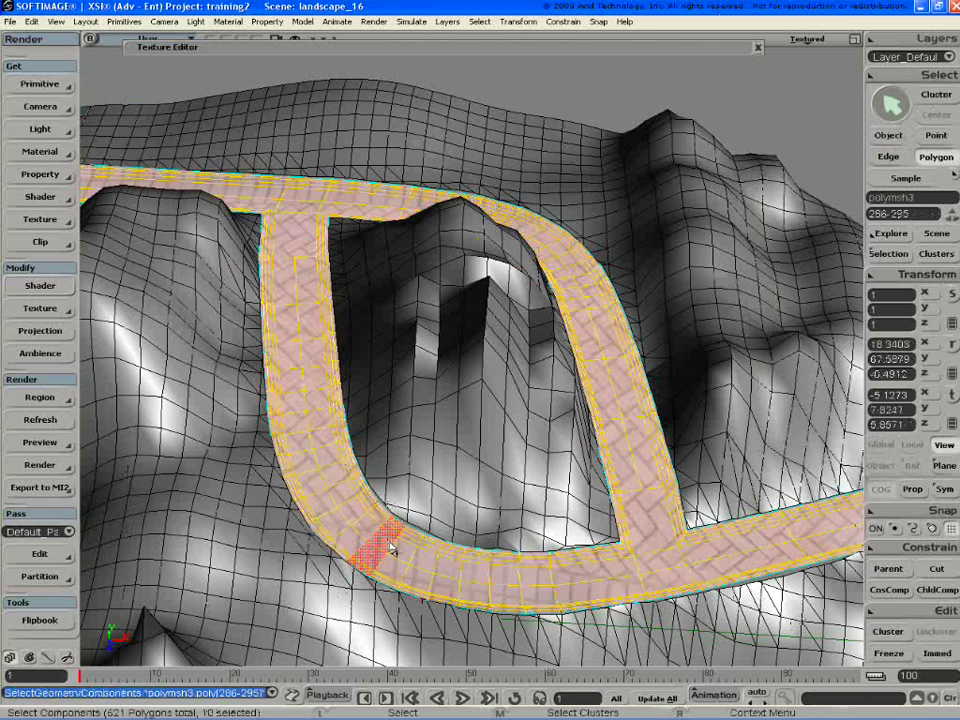
key("shift+plus")
key("shift+plus")
key("shift+plus")
key("shift+plus")
key("shift+plus")
key("shift+plus")
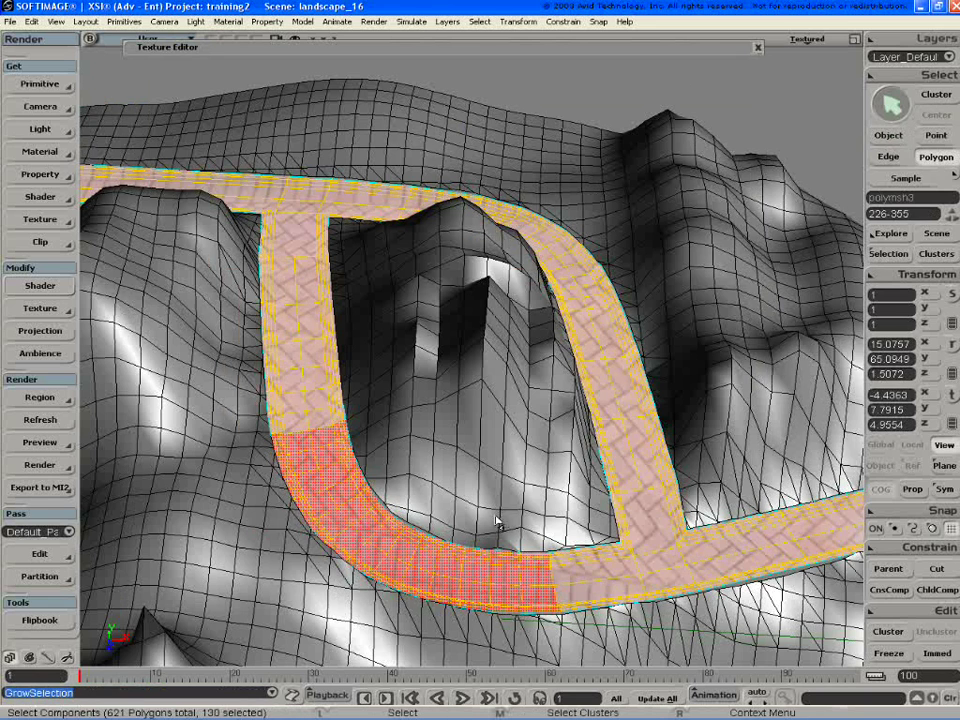
Apply contour stretching to the selected bend's UVs in the Texture Editor using the Walking on the Mesh method.
scroll(450, 585, "up", 3)
key("o")
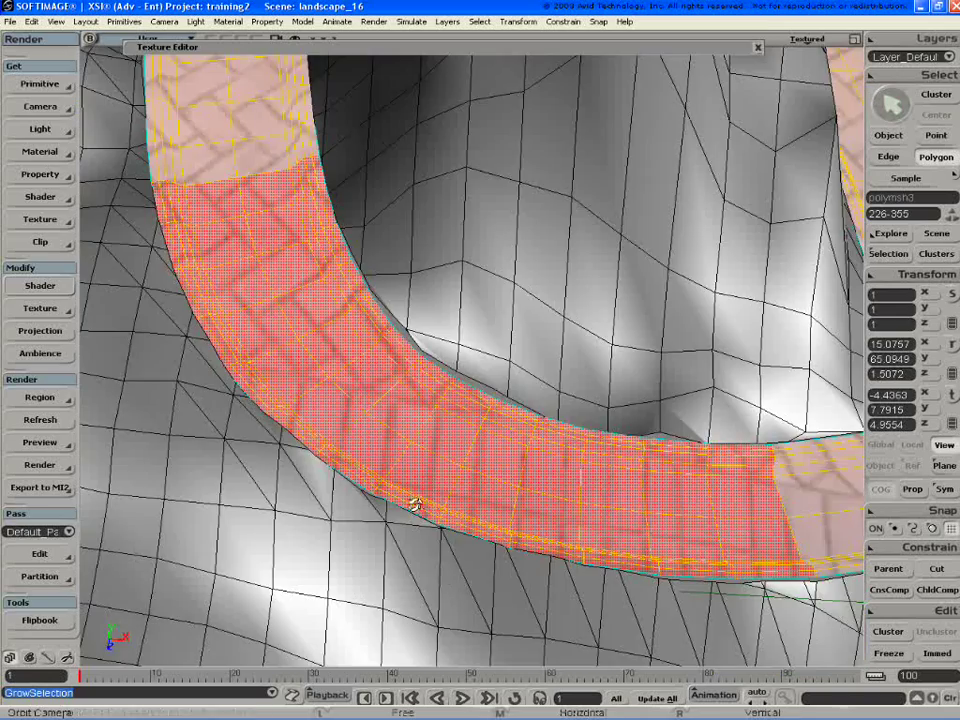
left_click_drag(416, 506, 475, 514)
key("p")
key("o")
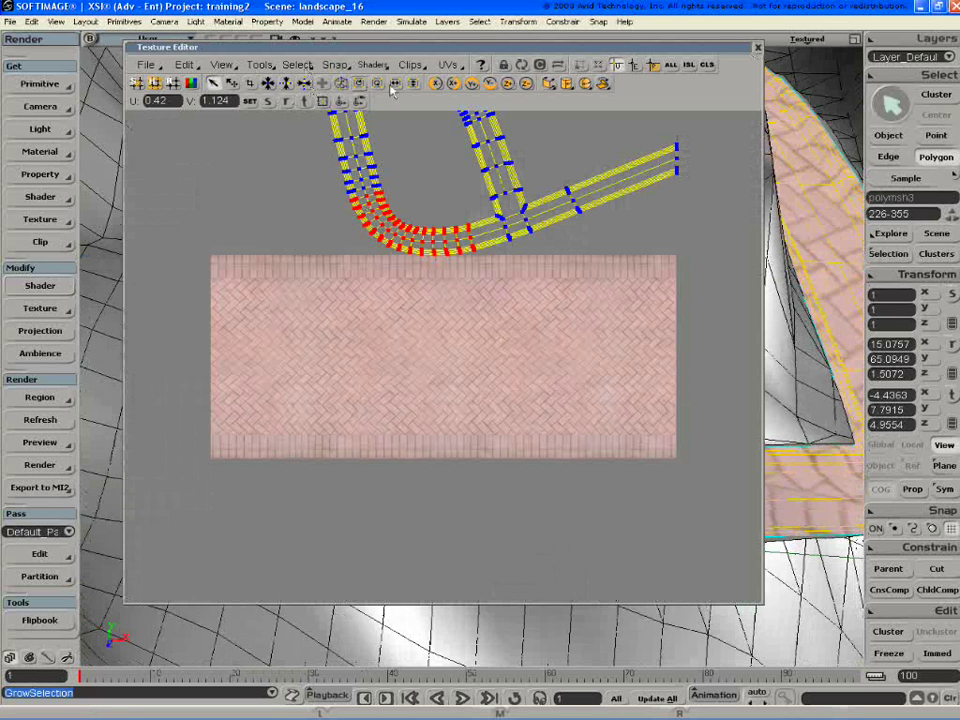
left_click(602, 83)
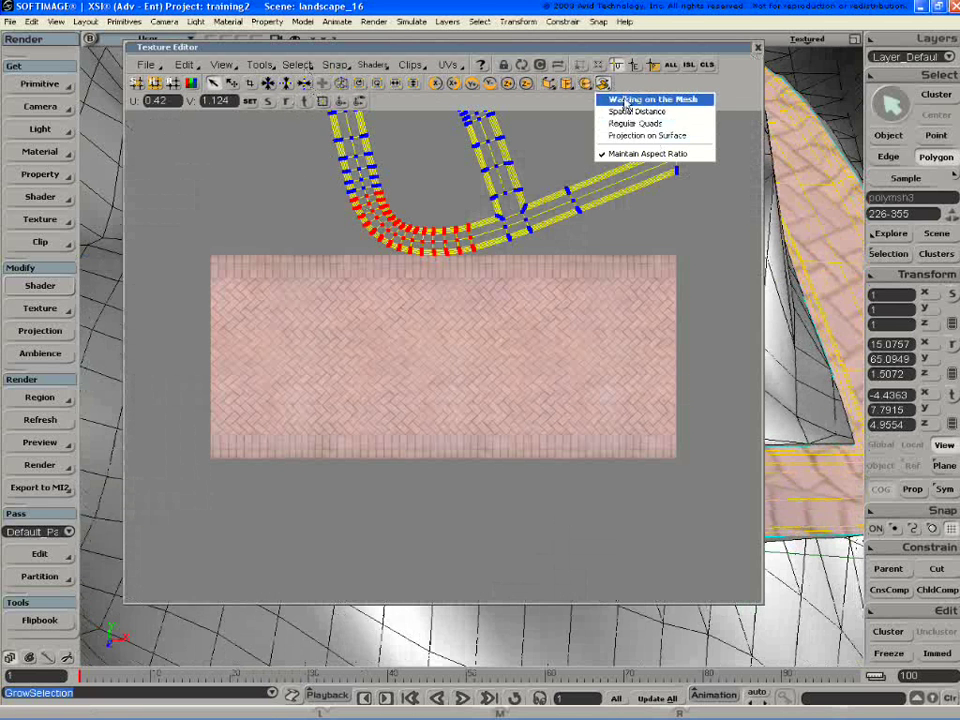
left_click(630, 123)
left_click(848, 214)
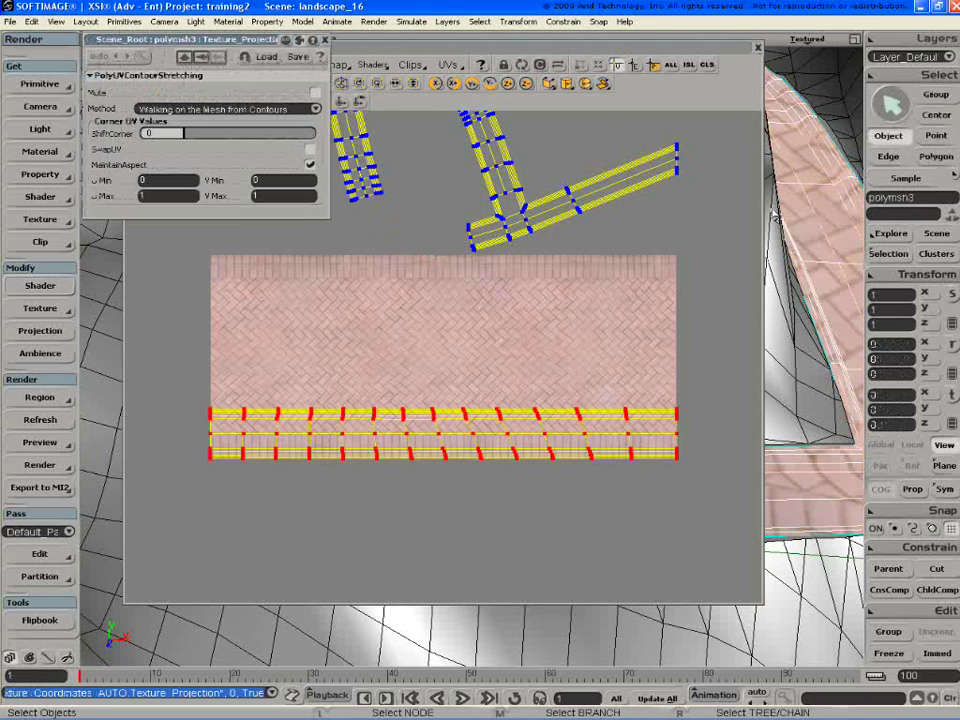
Try the Spatial Distance and Walking NxM Regular Quads contour methods on the bend, with the textured road in view.
left_click_drag(482, 42, 510, 519)
left_click(311, 39)
left_click_drag(261, 41, 207, 42)
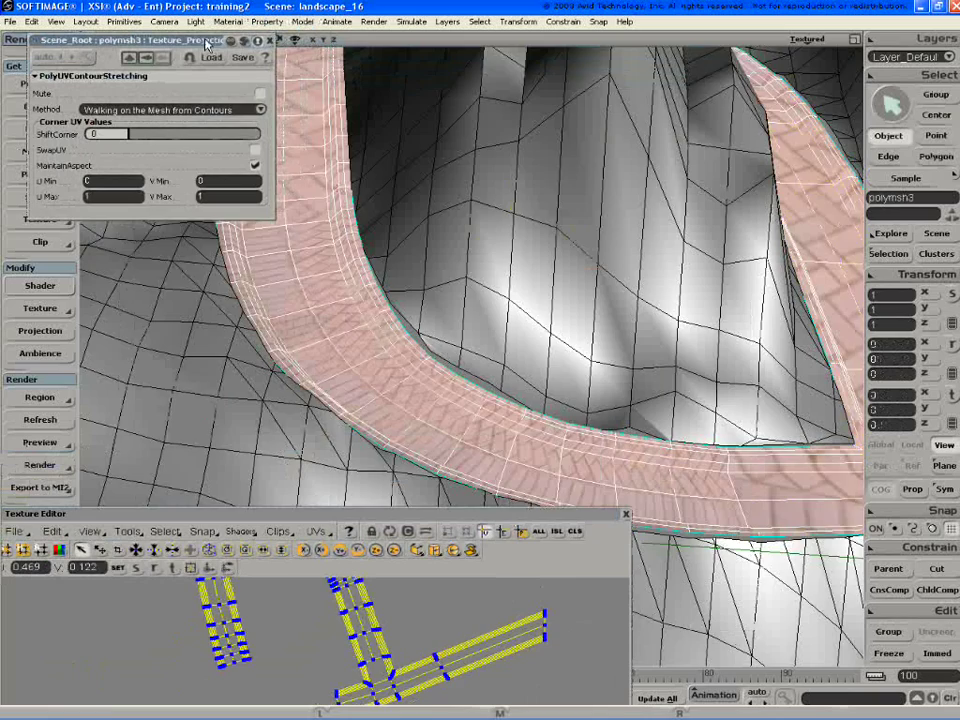
key("z")
left_click_drag(437, 376, 471, 328)
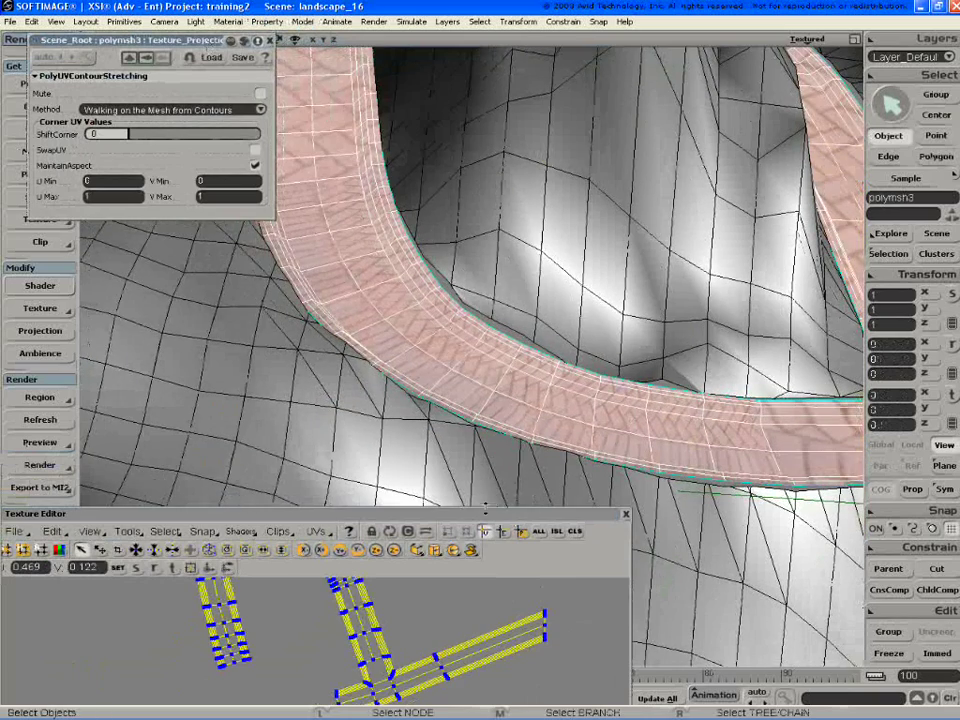
left_click_drag(485, 513, 357, 347)
left_click(200, 110)
left_click(203, 127)
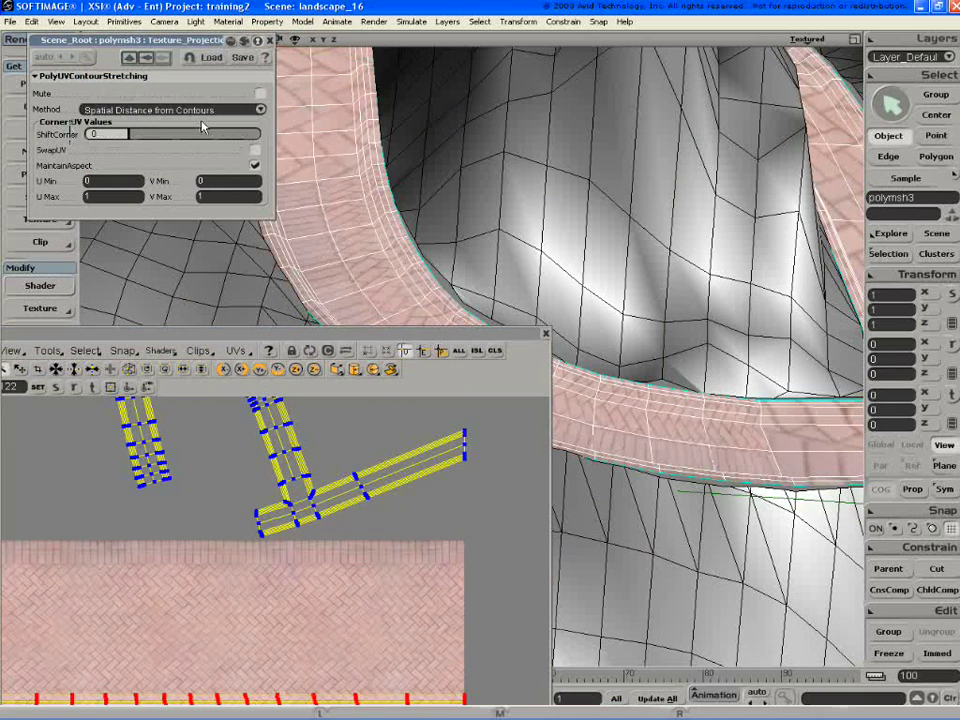
left_click(205, 110)
left_click(204, 118)
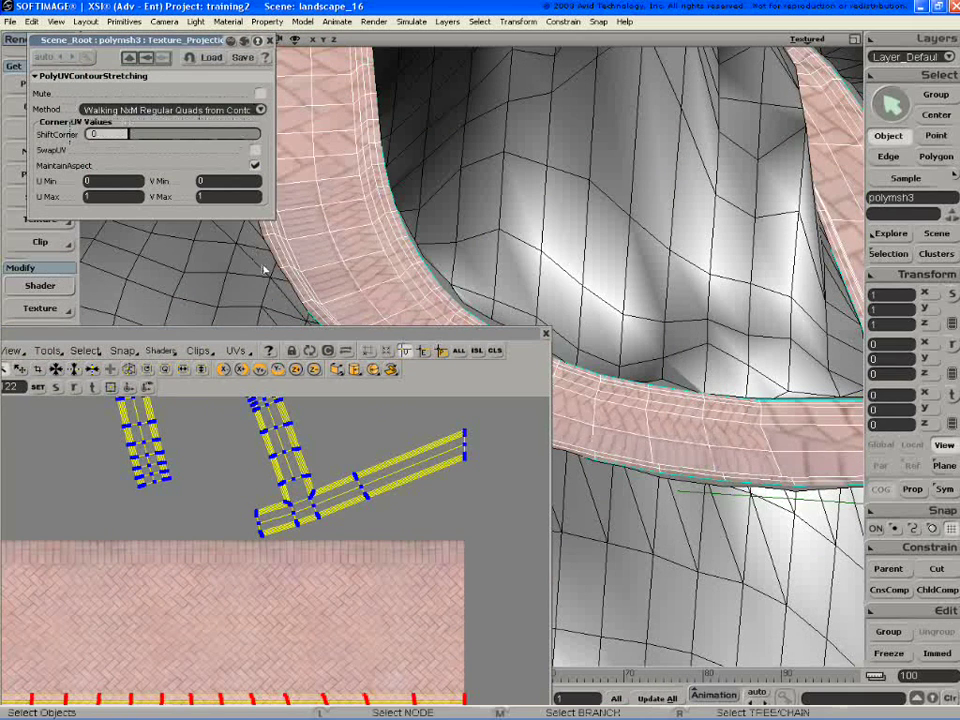
Turn off Maintain Aspect so the bend's UVs stretch across the whole texture image.
left_click_drag(281, 334, 437, 354)
left_click(255, 166)
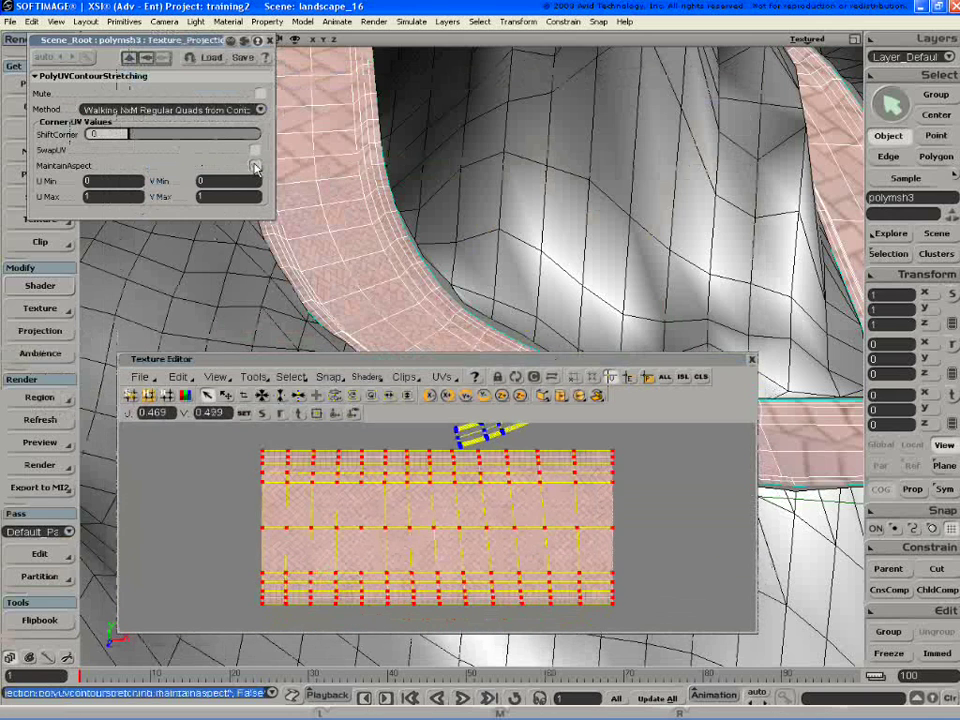
left_click_drag(474, 374, 356, 450)
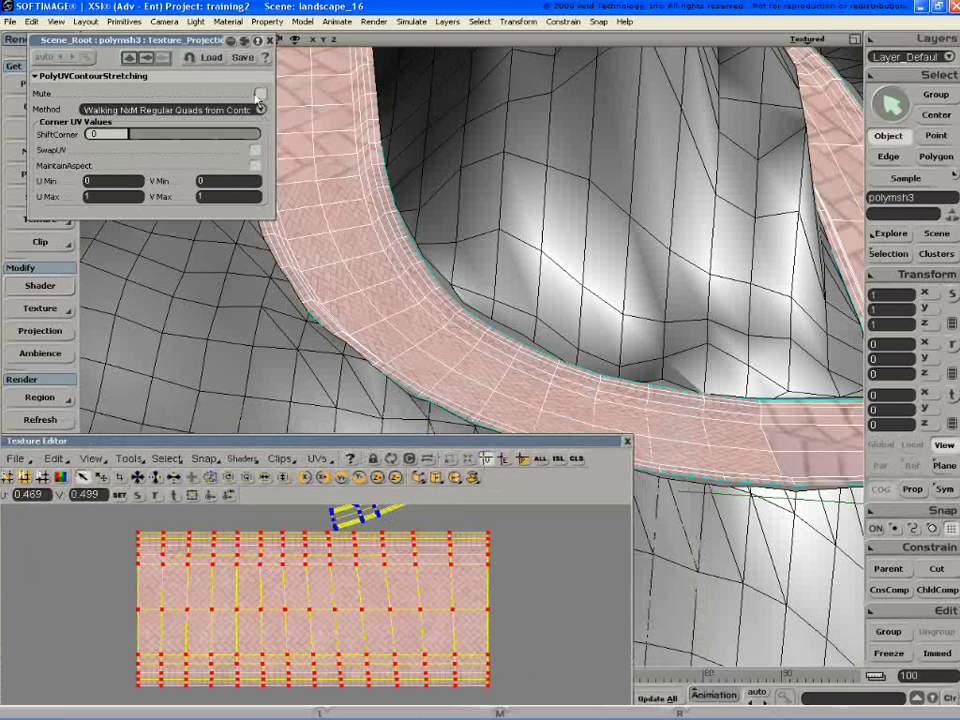
Set the stretching method to Walking on the Mesh from Contours, leave Maintain Aspect disabled and close its settings.
left_click(200, 110)
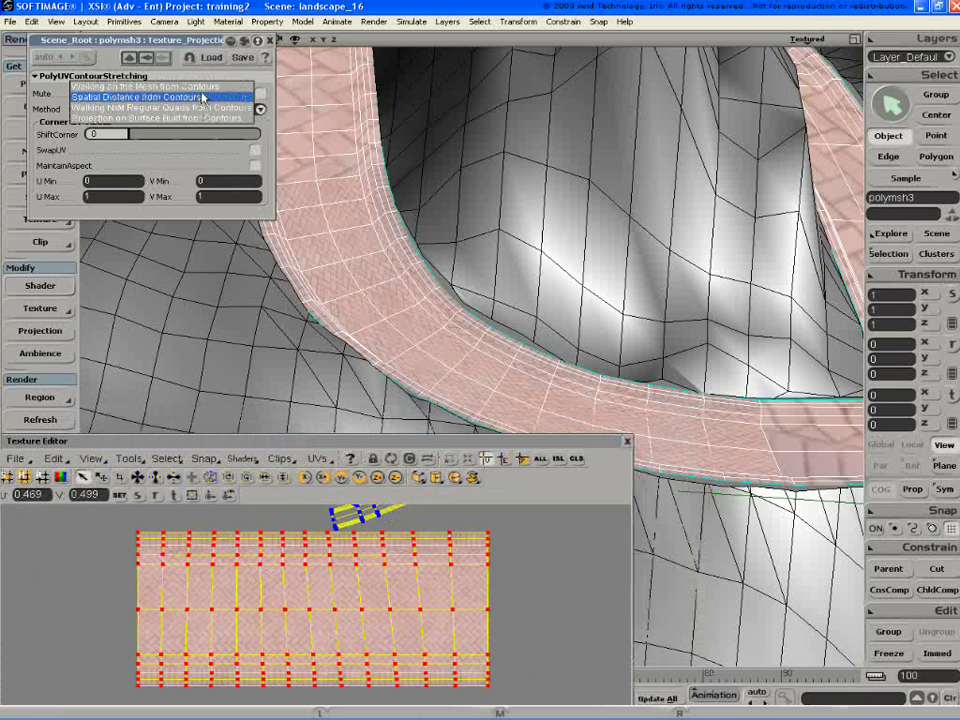
left_click(190, 87)
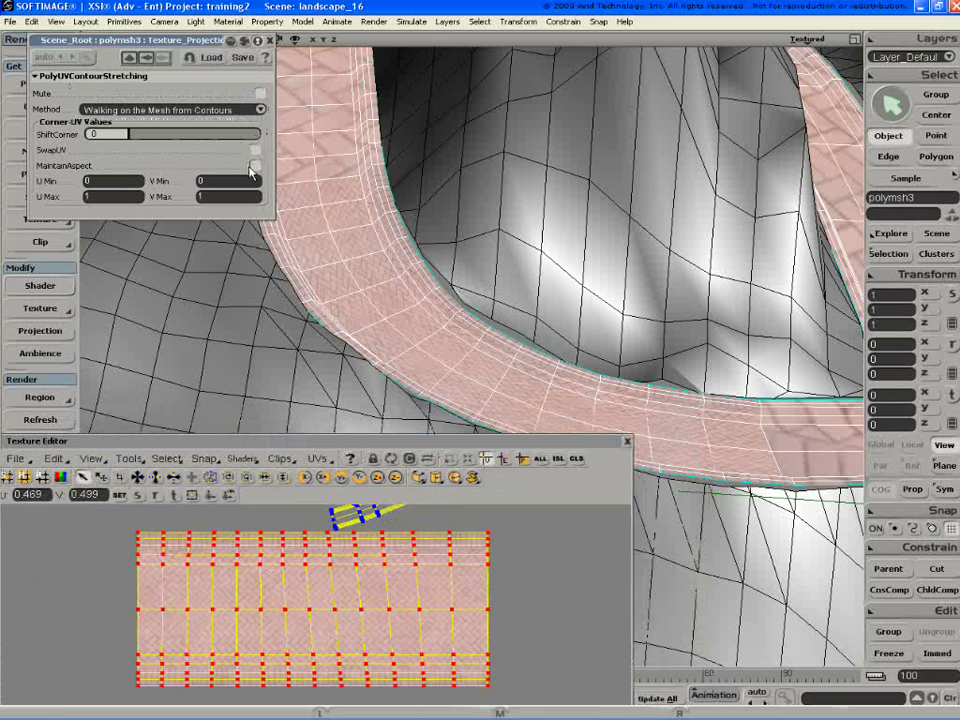
left_click(254, 166)
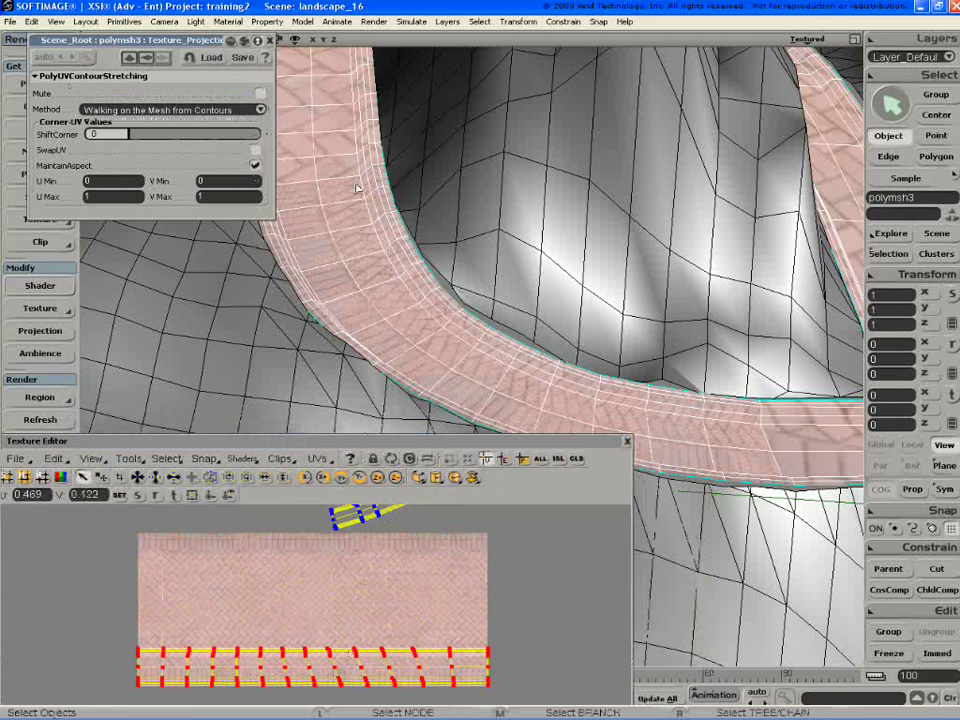
left_click(254, 165)
left_click(269, 41)
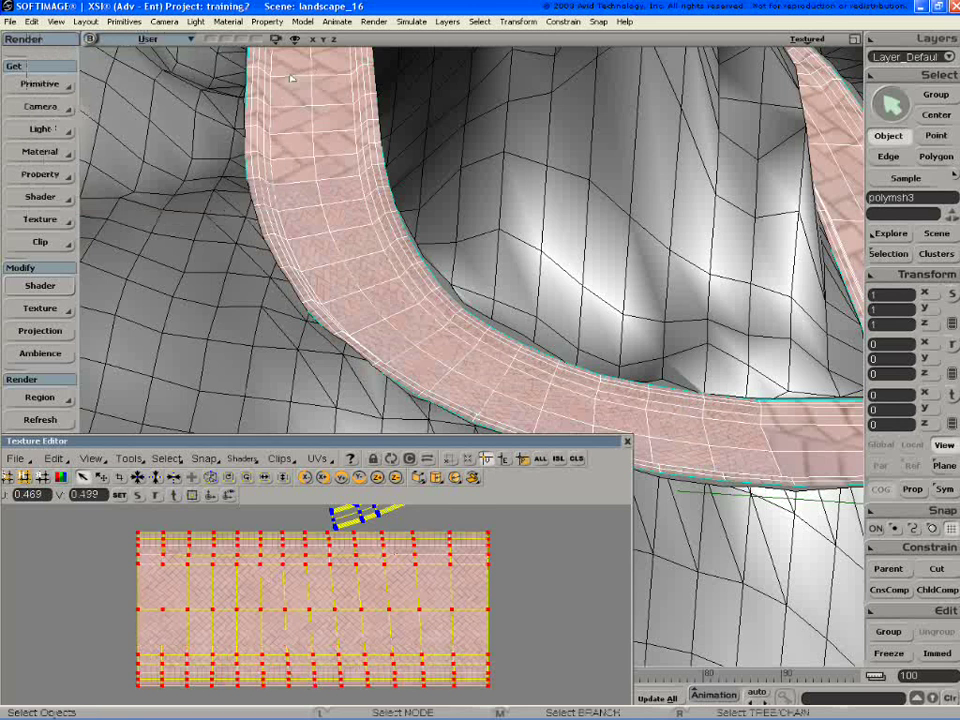
Close the Texture Editor and select the road polygons around the rear bend, including the densely subdivided area.
key("f")
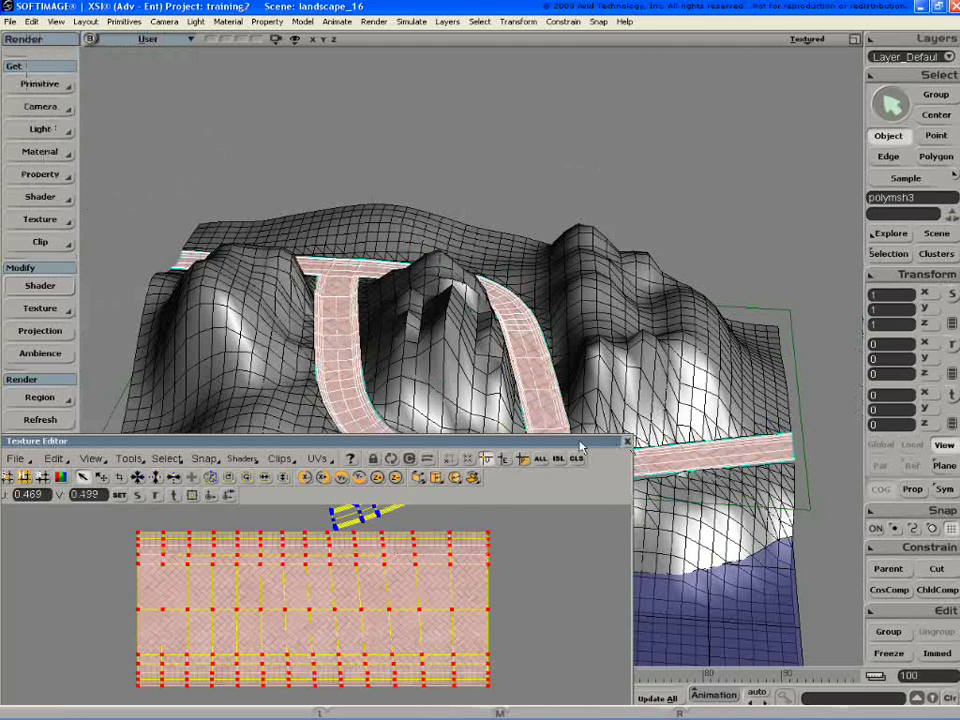
left_click(627, 442)
key("u")
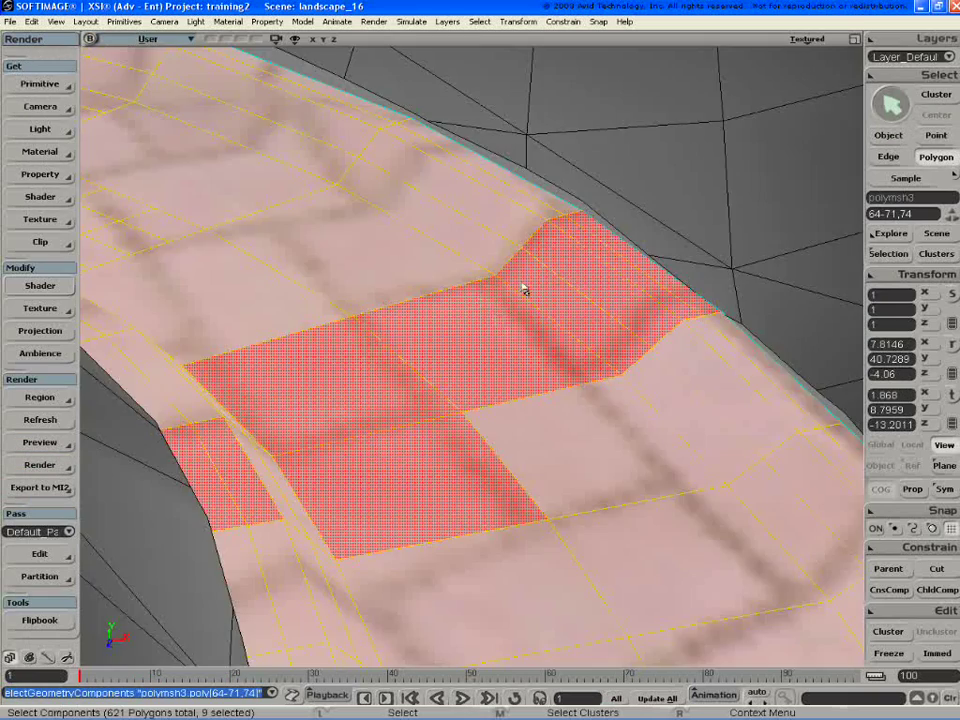
key("o")
left_click_drag(524, 289, 563, 272)
key("p")
key("o")
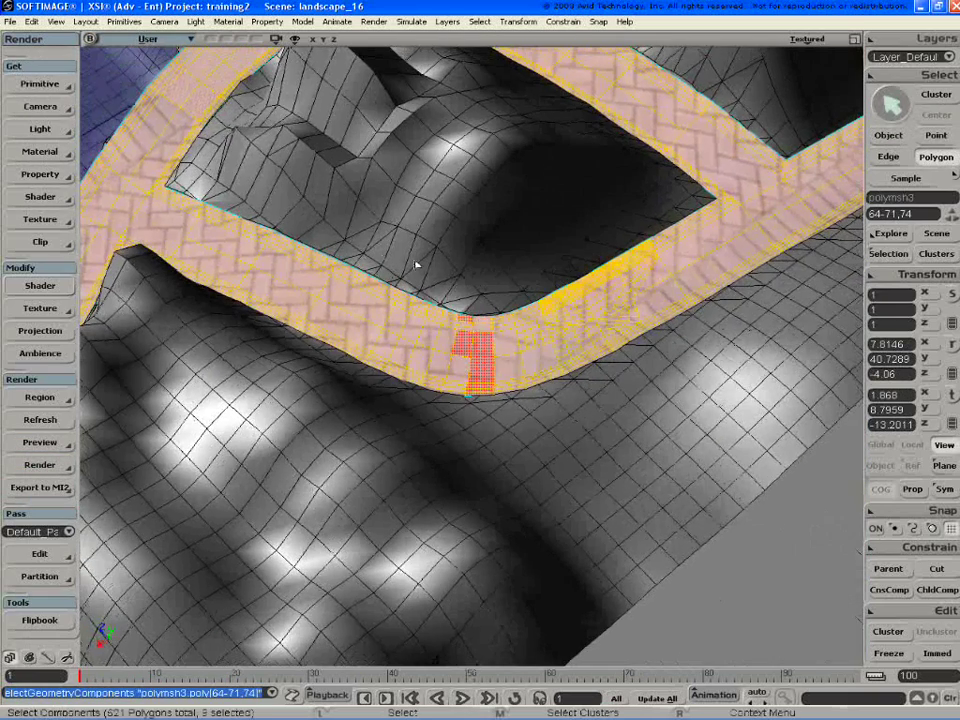
left_click_drag(294, 225, 735, 448)
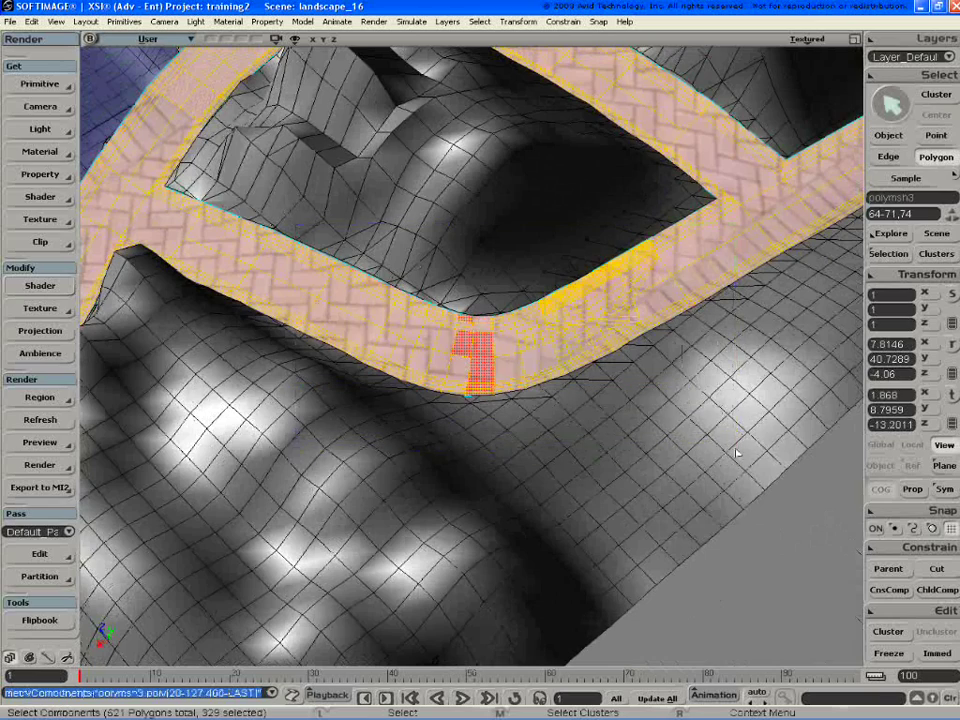
key("p")
left_click_drag(653, 221, 579, 350)
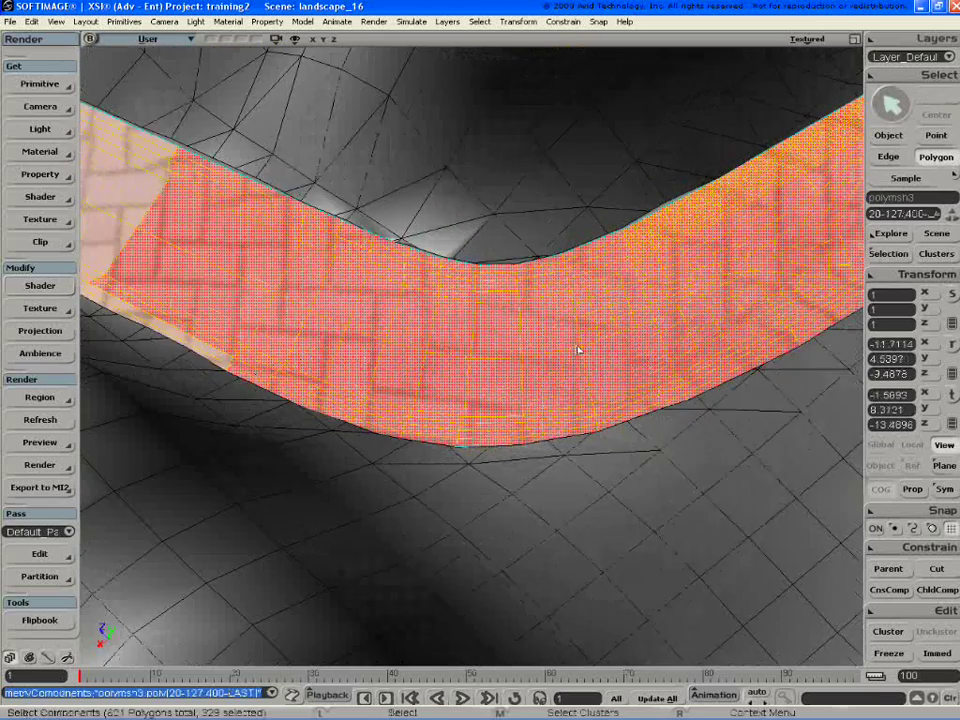
Open the Texture Editor for the rear bend's polygons, dismiss the Explorer, and move the editor clear of the bend.
key("space")
key("z")
left_click_drag(643, 326, 502, 338)
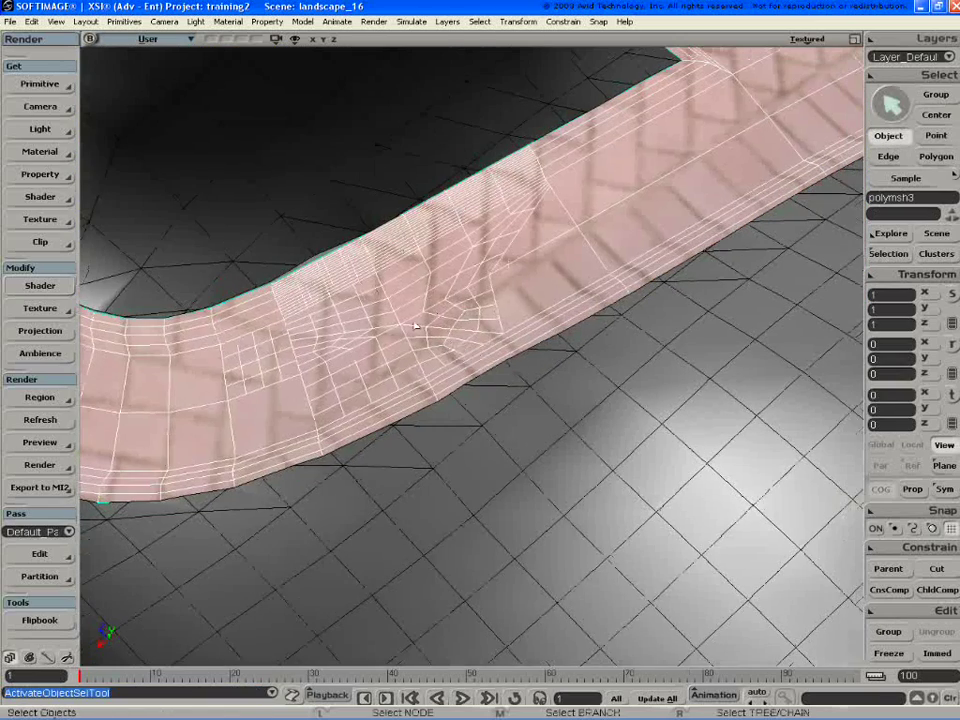
key("y")
key("z")
left_click_drag(304, 347, 476, 245)
key("p")
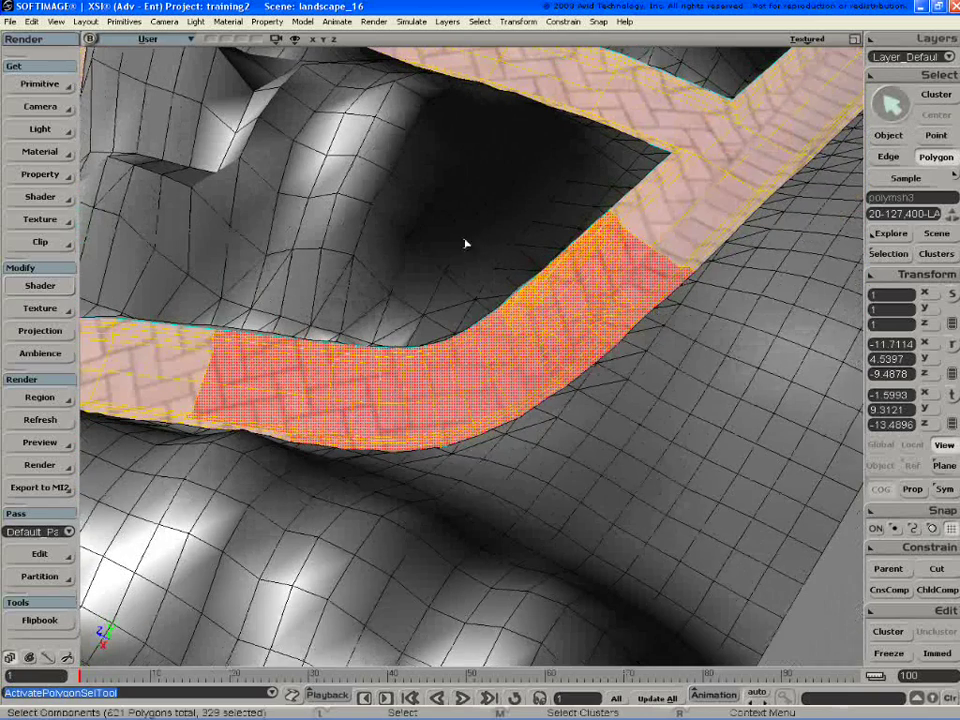
key("7")
key("8")
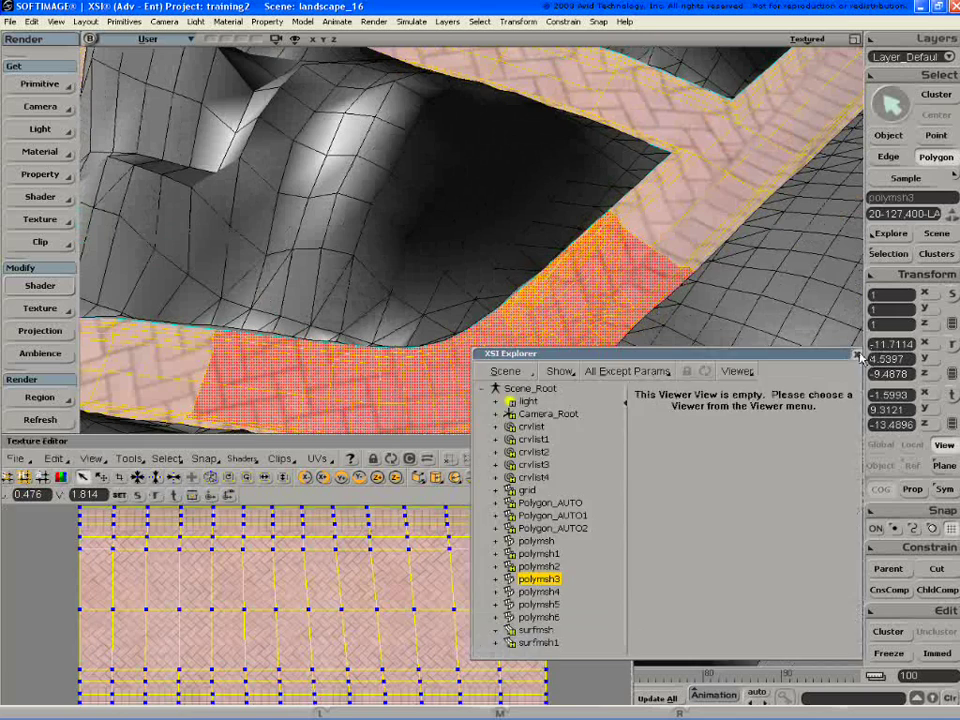
left_click(858, 355)
left_click_drag(461, 440, 553, 33)
Select all the stretched UV points lying over the texture image and move them off it to V -0.501.
key("z")
right_click_drag(504, 136, 317, 142)
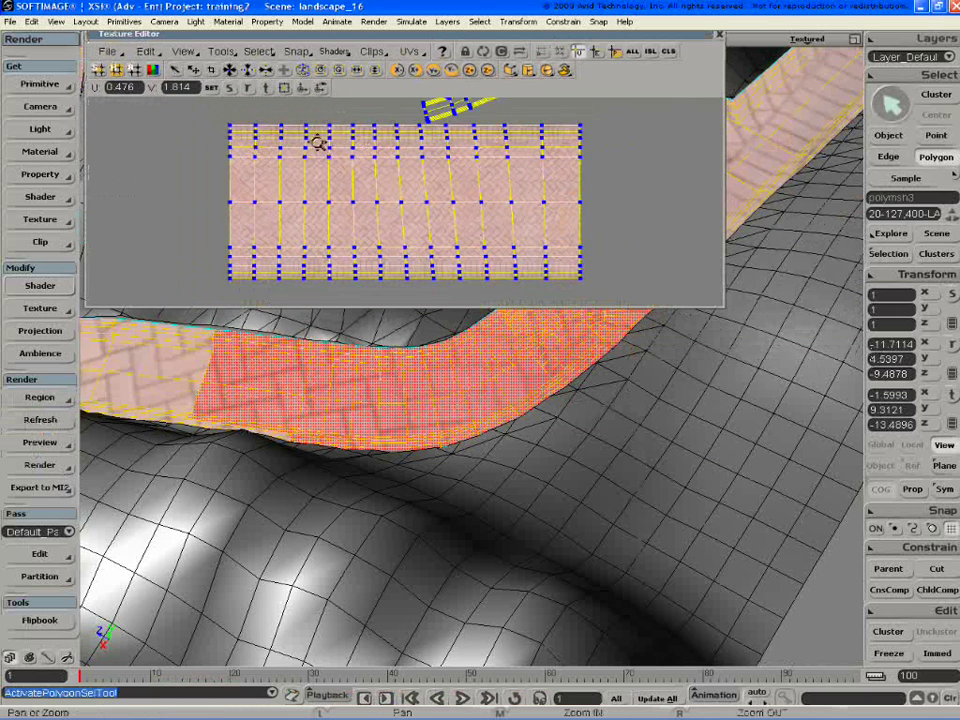
key("space")
left_click_drag(229, 127, 635, 290)
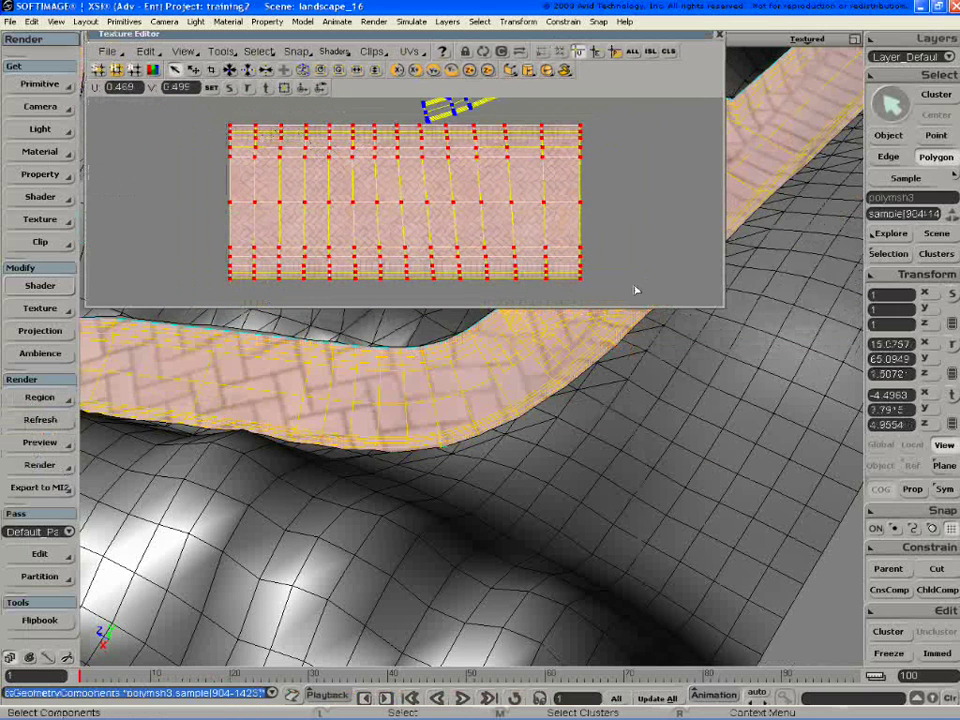
left_click(178, 88)
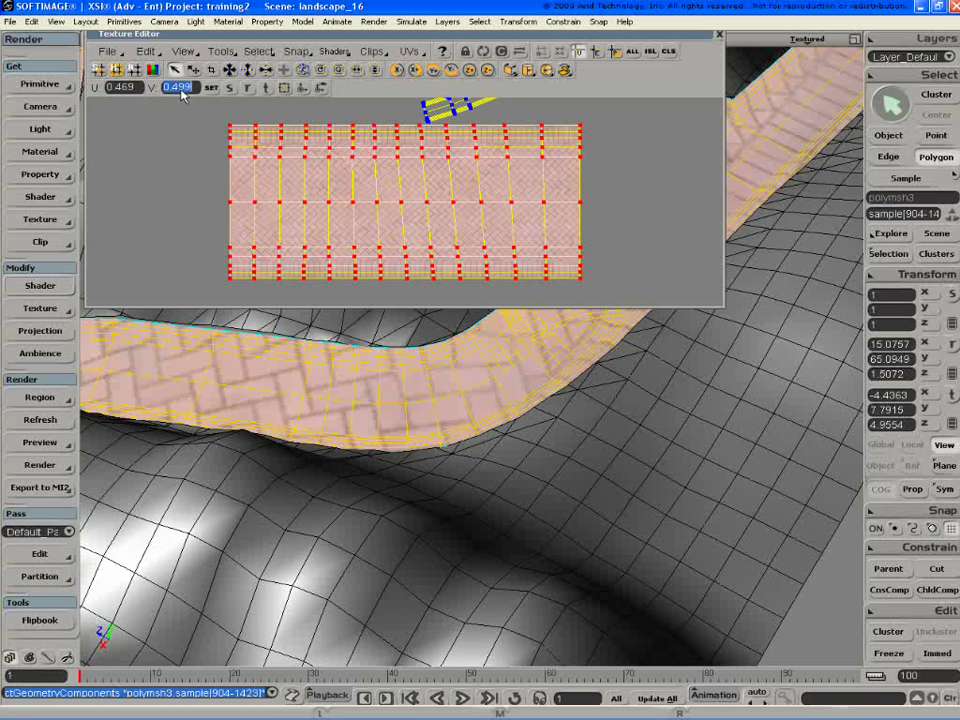
type("1")
key("Return")
Reselect all road polygons across the rear bend, including the densely subdivided area and both ends of the curve.
key("s")
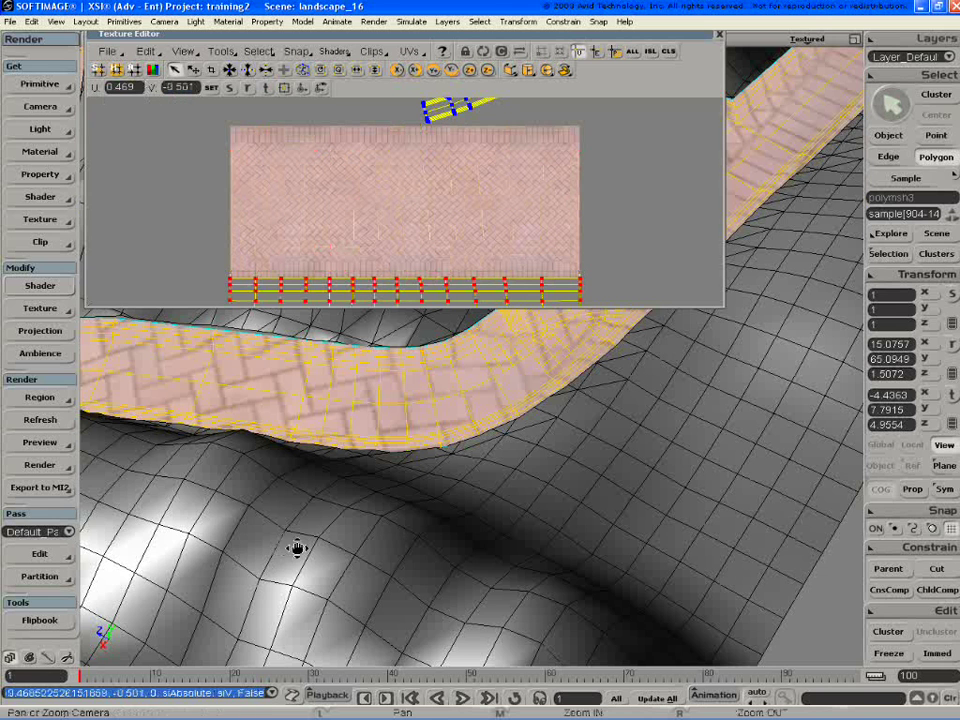
left_click_drag(296, 549, 367, 584)
key("u")
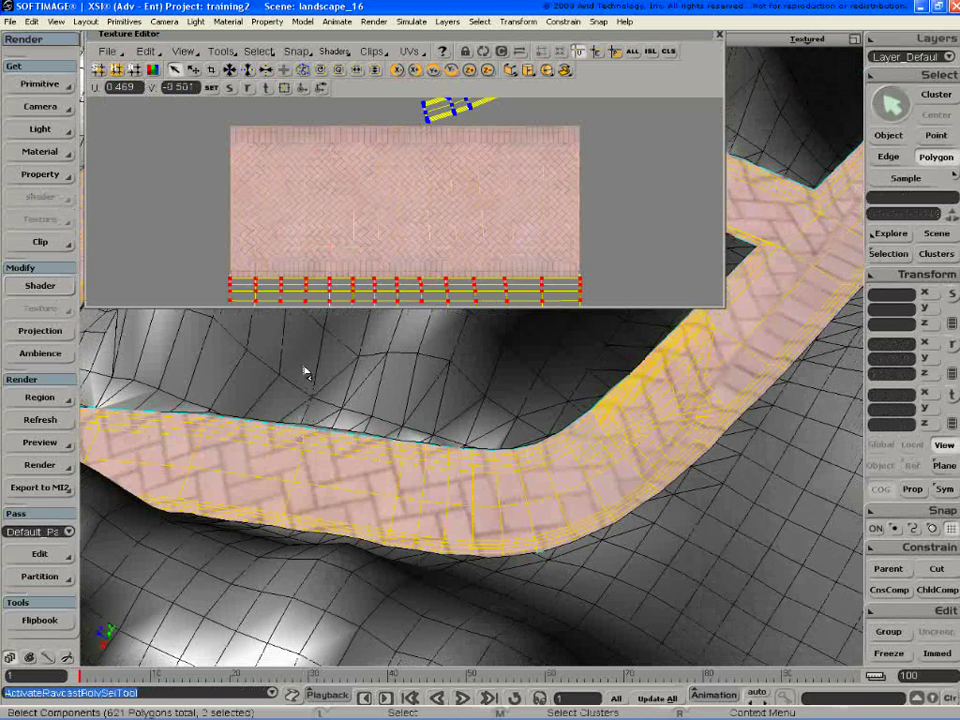
left_click_drag(292, 347, 748, 670)
key("z")
left_click_drag(722, 506, 692, 564)
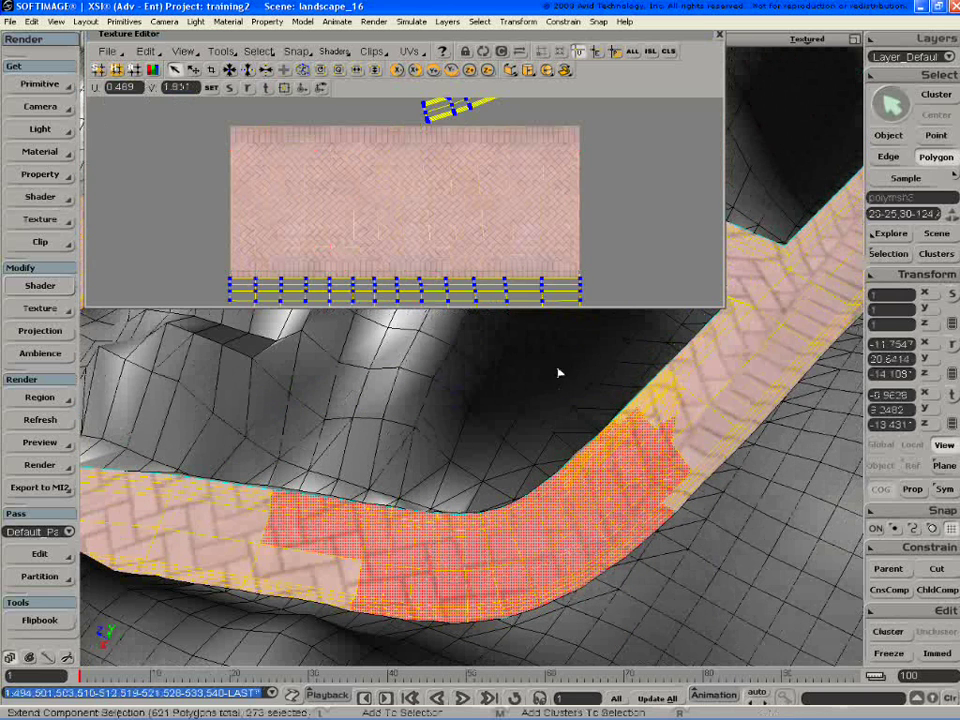
left_click_drag(555, 350, 790, 622, "shift")
left_click_drag(232, 474, 411, 661, "shift")
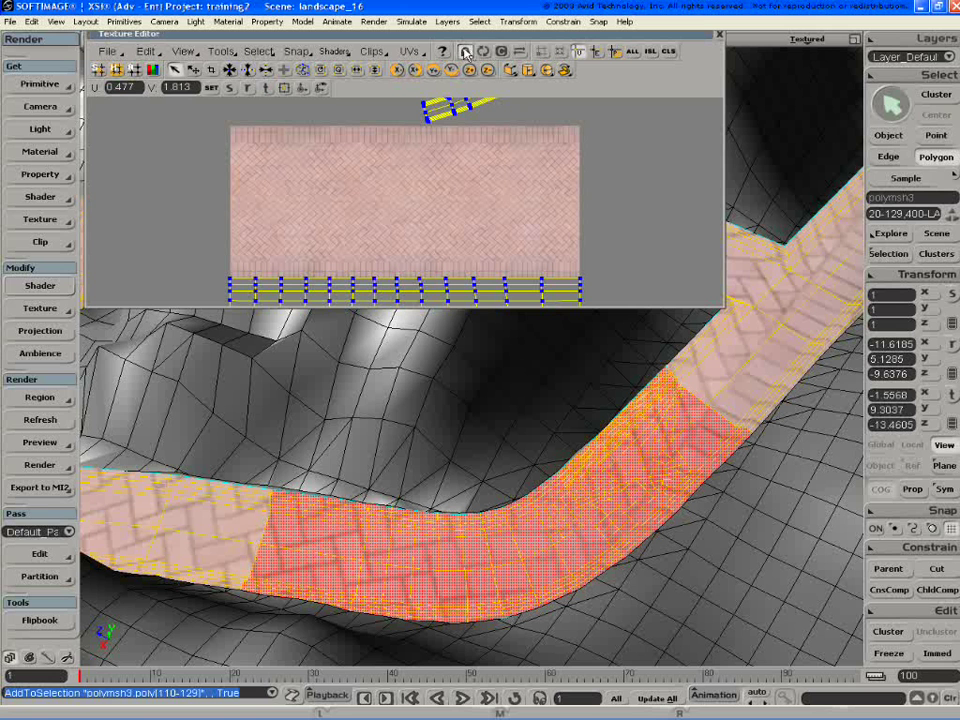
Apply Walking on the Mesh contour stretching to the selected rear bend polygons.
left_click(565, 70)
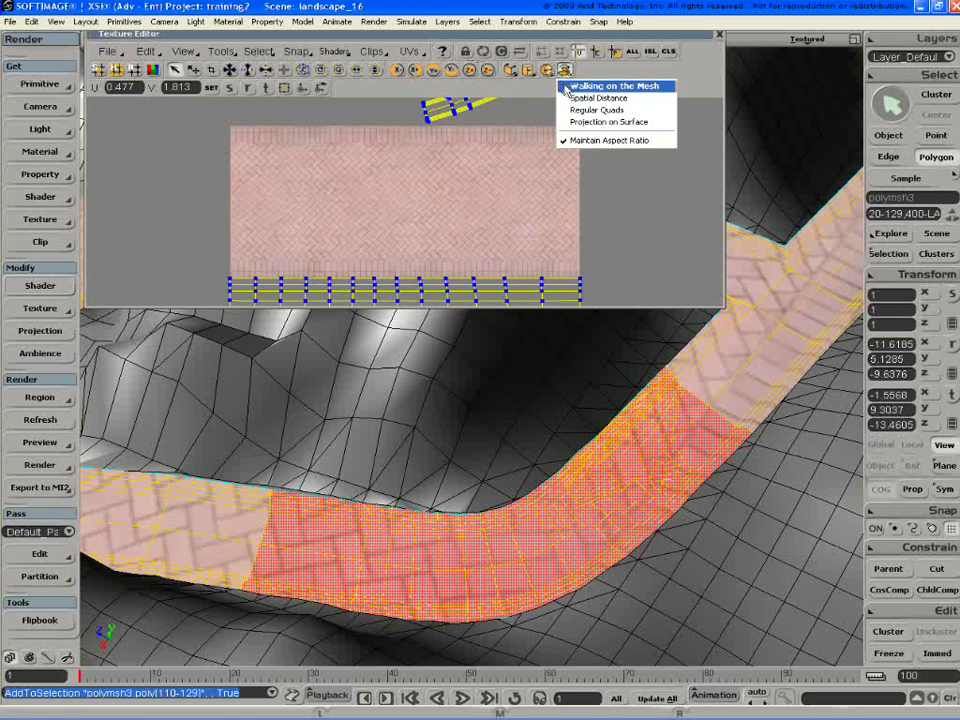
left_click(605, 86)
left_click(767, 207)
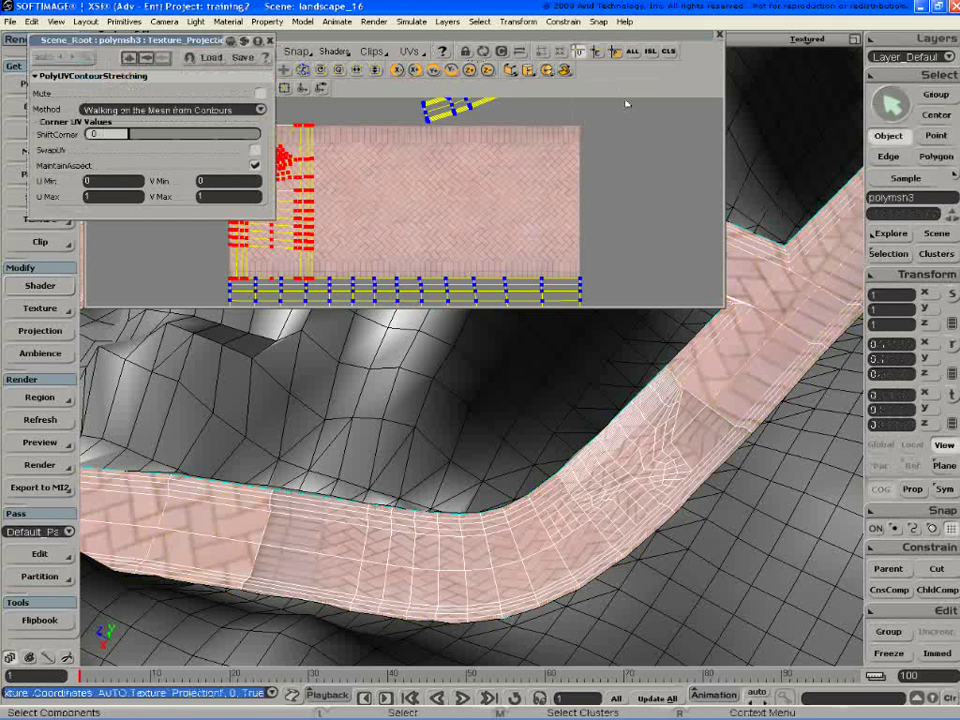
Set the contour stretching's ShiftCorner to 1, disable MaintainAspect, and close its settings and the Texture Editor.
left_click(148, 136)
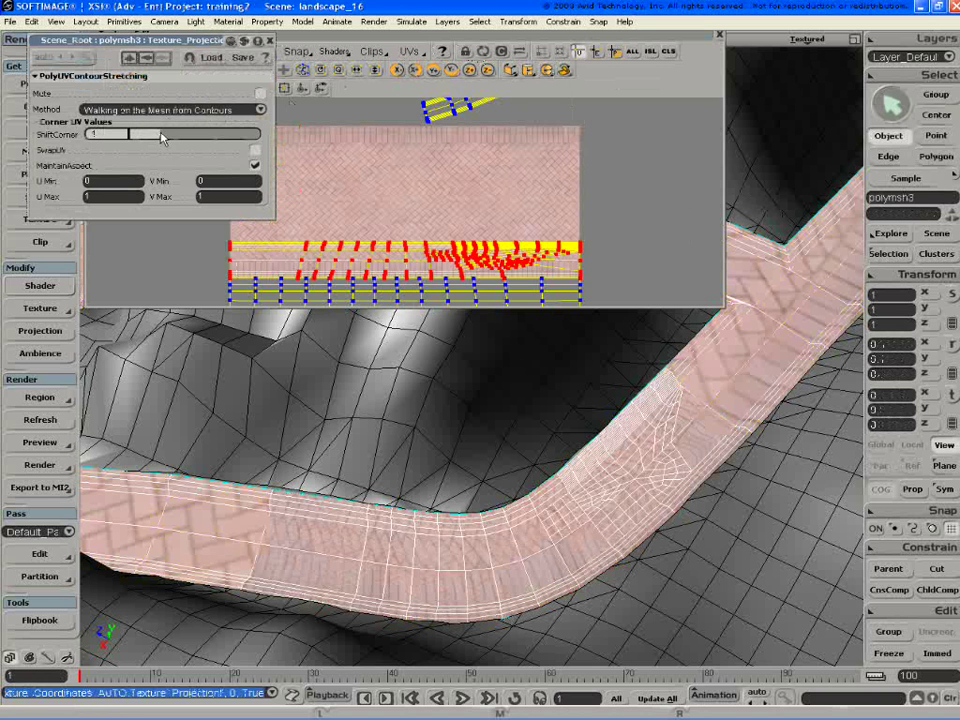
left_click(256, 165)
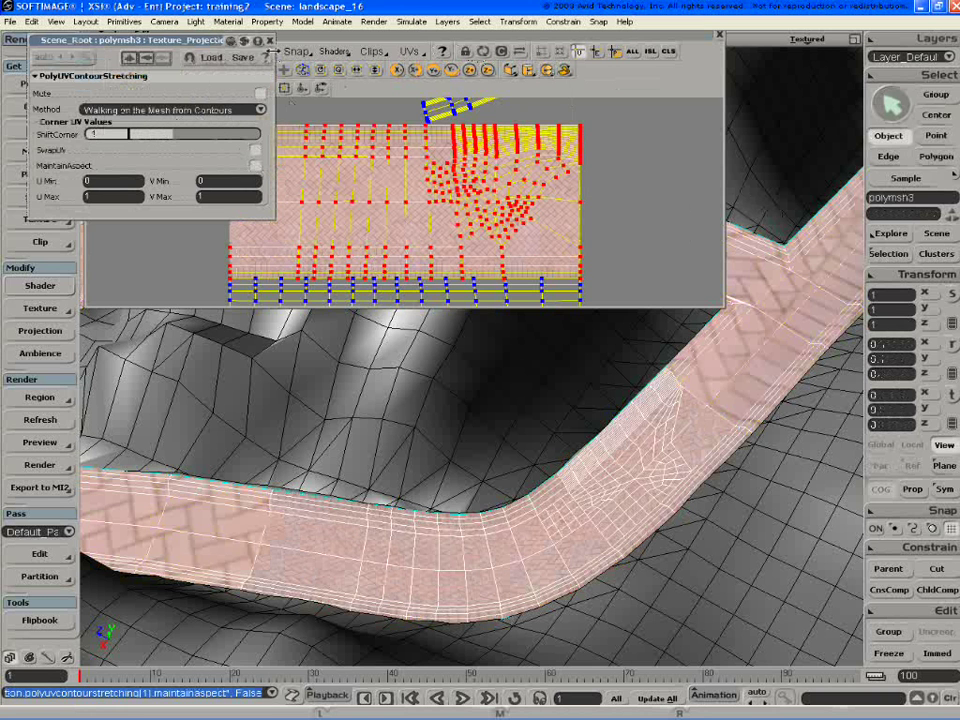
left_click(270, 41)
left_click(719, 35)
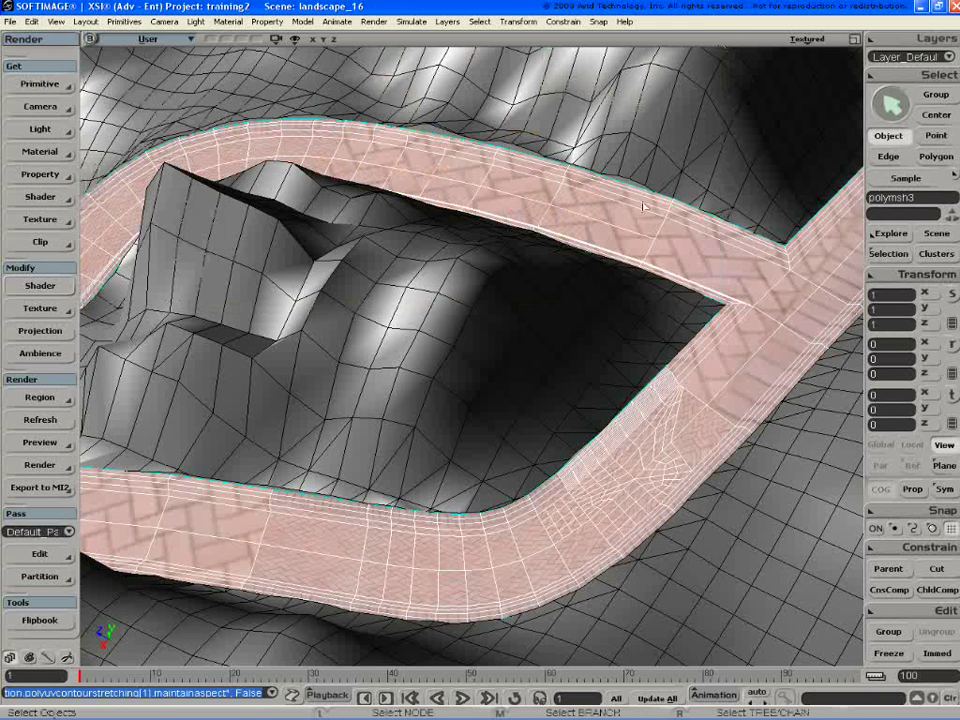
Deselect the road mesh and turn off wireframe display on unselected objects in the viewport's Camera Display options.
key("ctrl+shift+a")
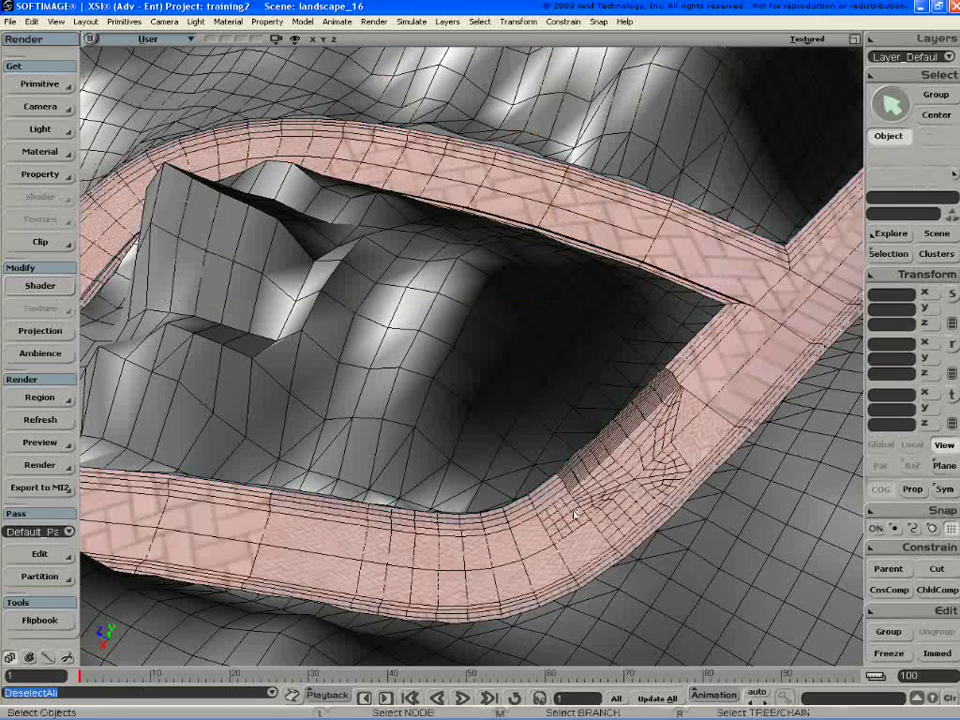
key("z")
left_click_drag(573, 514, 558, 455)
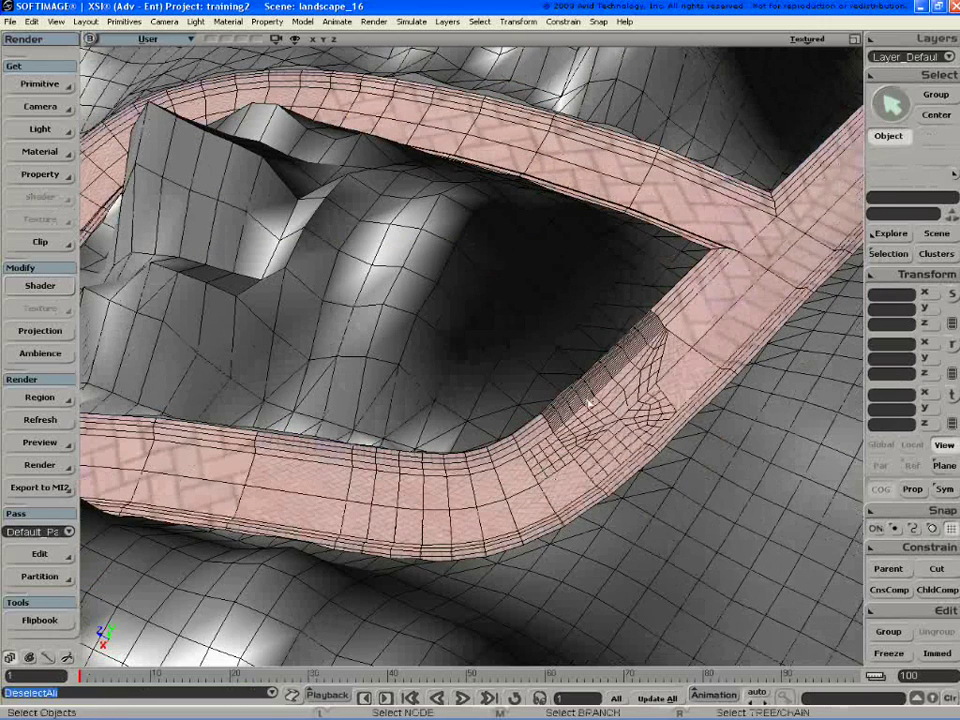
left_click(806, 37)
left_click(750, 246)
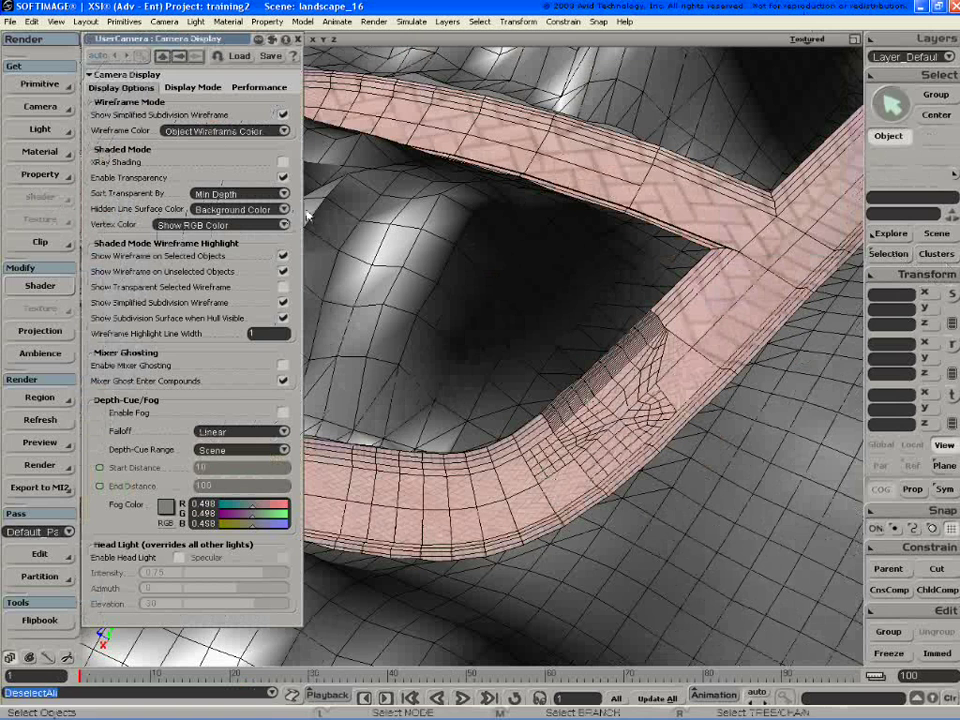
left_click(282, 271)
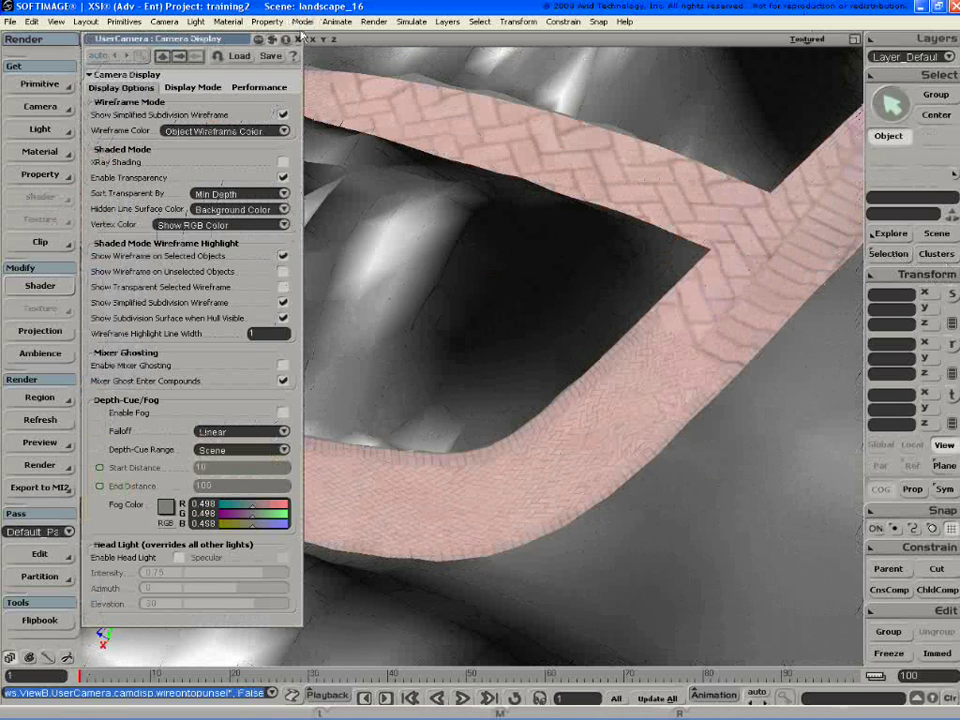
Open the settings of the most recent PolyUVContourStretching operator under the road mesh's texture projection, then close the Explorer.
left_click(547, 444)
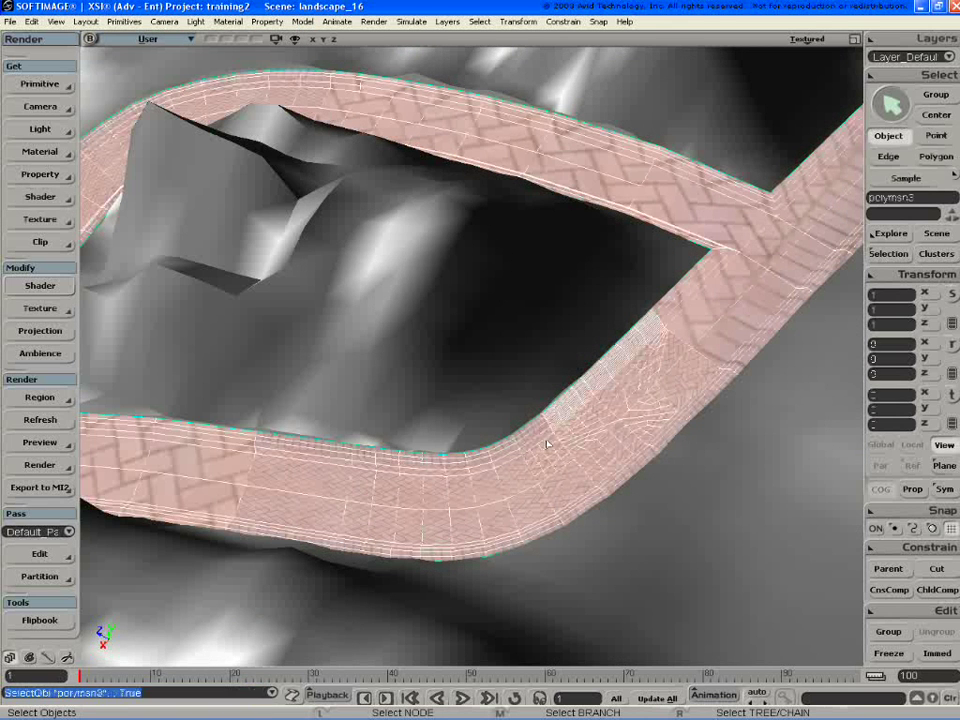
key("F3")
left_click(705, 421)
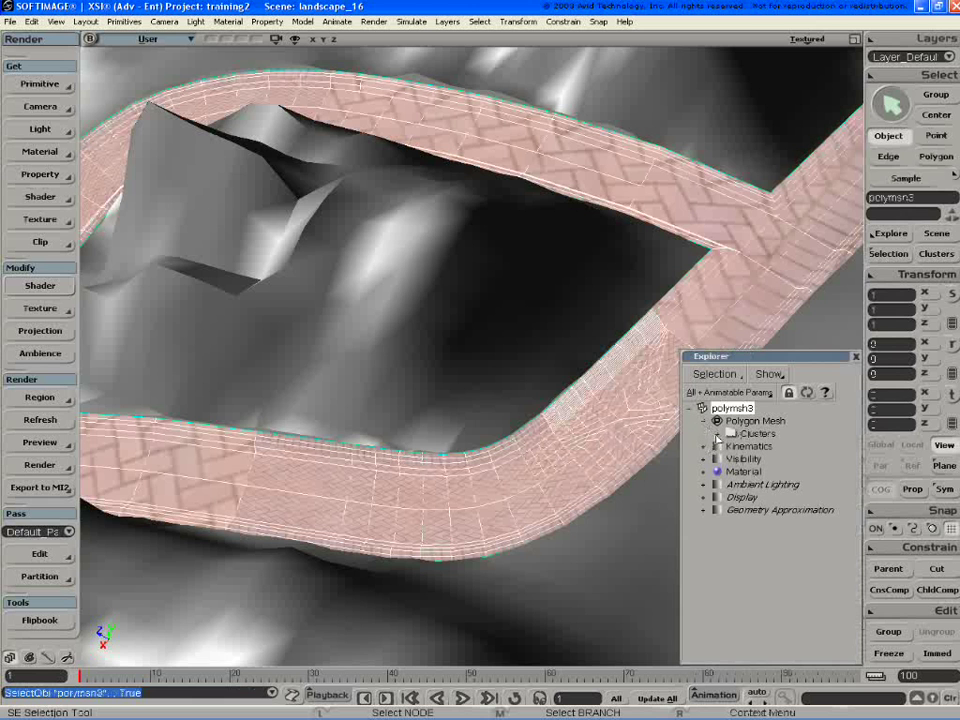
left_click(717, 435)
left_click(732, 447)
left_click(759, 459)
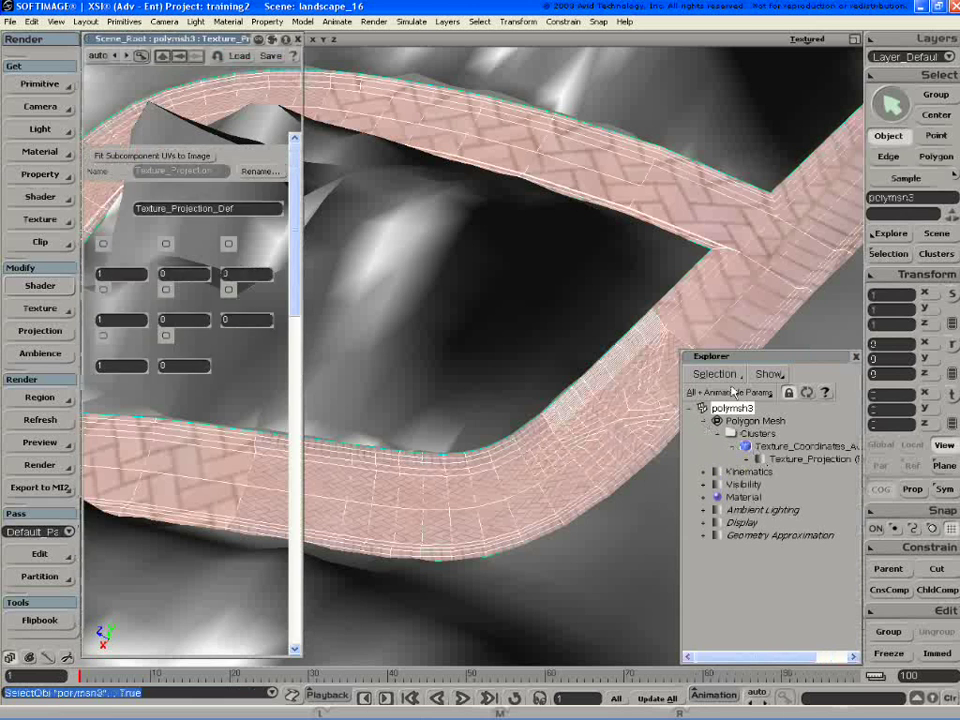
left_click(756, 459)
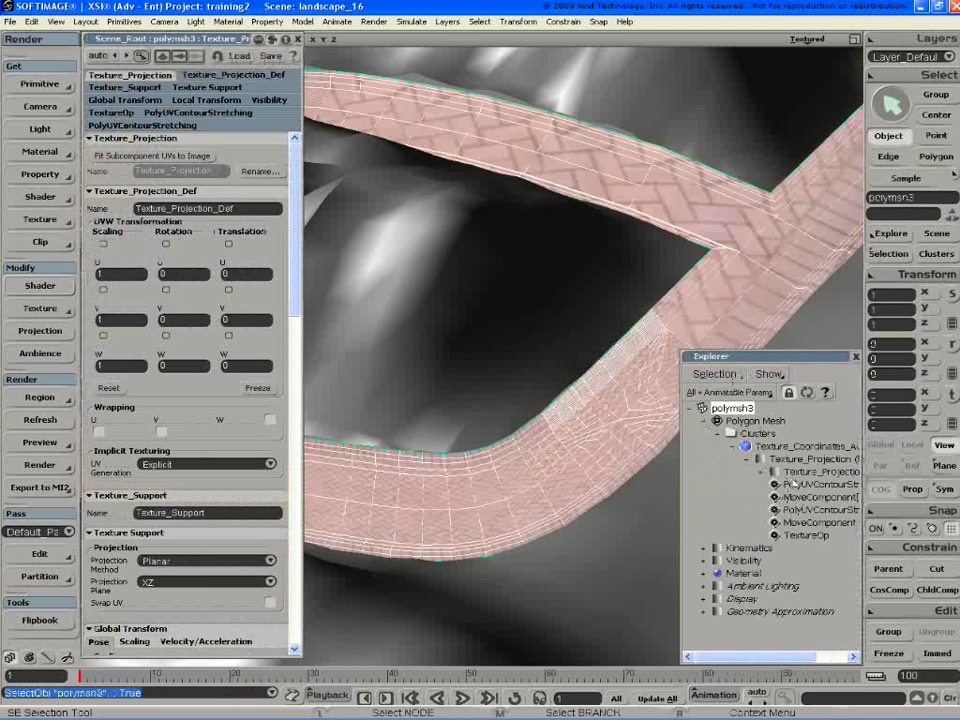
left_click(789, 485)
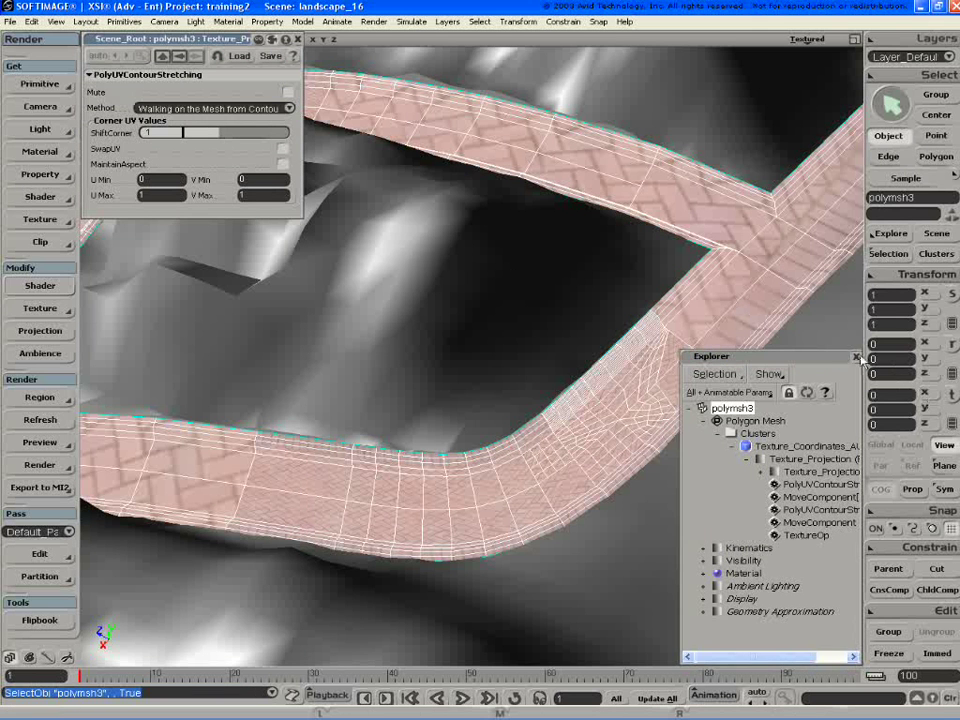
left_click(856, 358)
Try the Spatial Distance from Contours and Walking NxM Regular Quads methods on the rear bend, with the road mesh deselected.
left_click(212, 108)
left_click(210, 120)
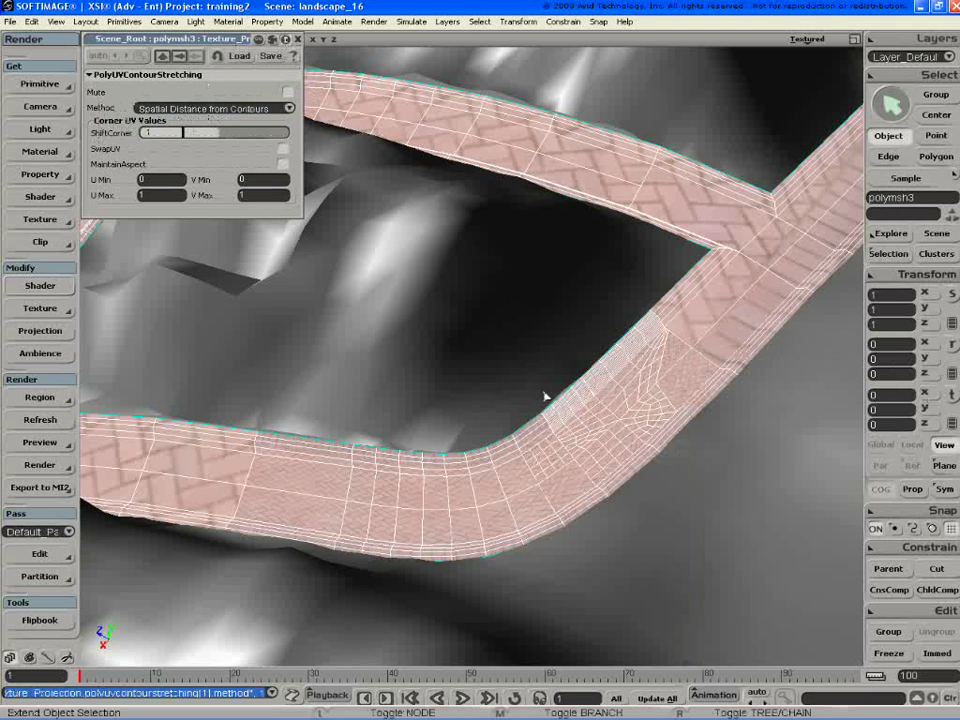
key("ctrl+shift+a")
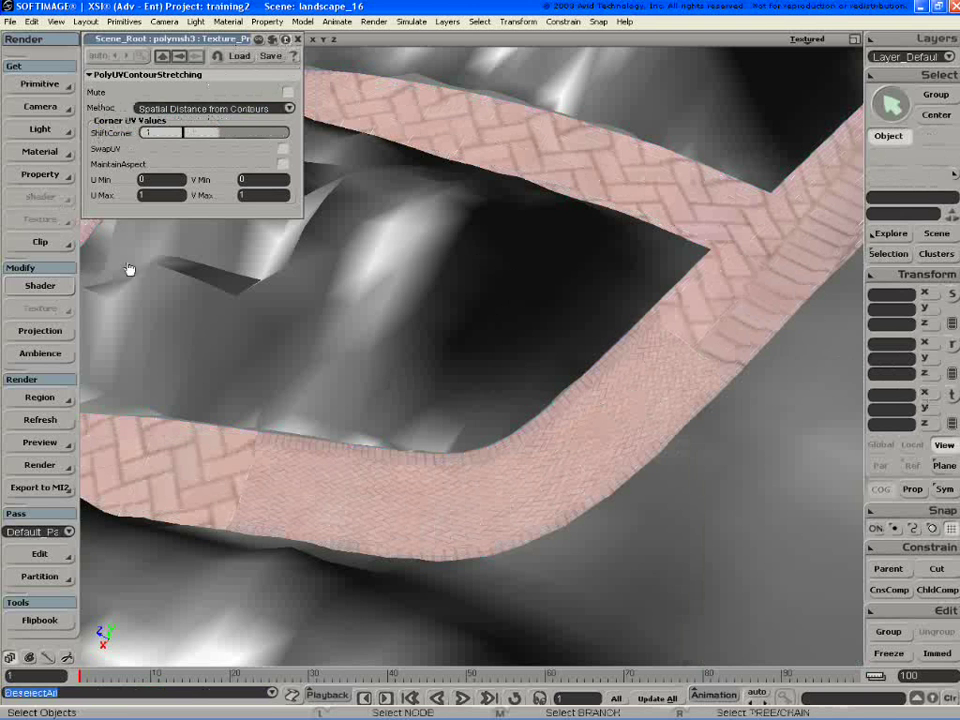
left_click(196, 108)
left_click(194, 117)
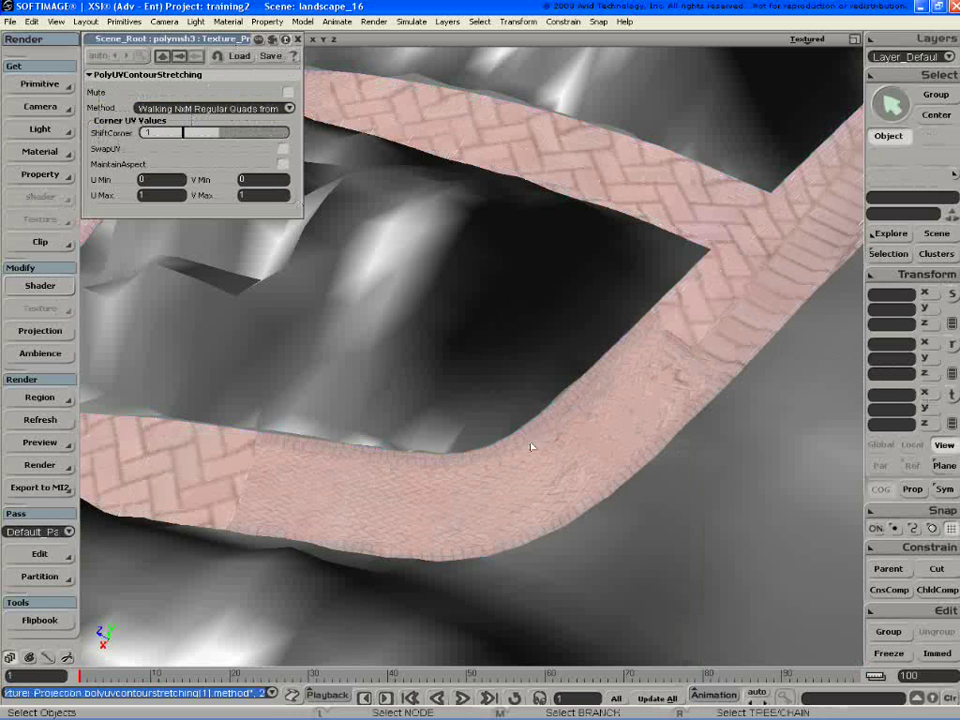
Set the rear bend's stretching method to Projection on Surface Built from Contours and deselect the road mesh.
left_click(630, 428)
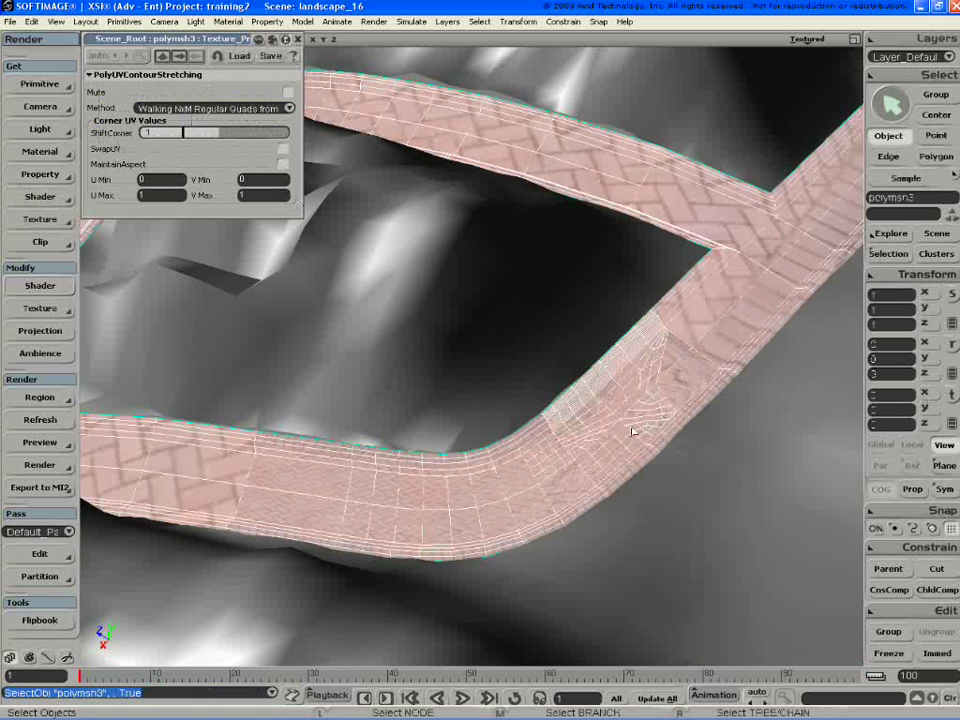
left_click(175, 110)
left_click(175, 114)
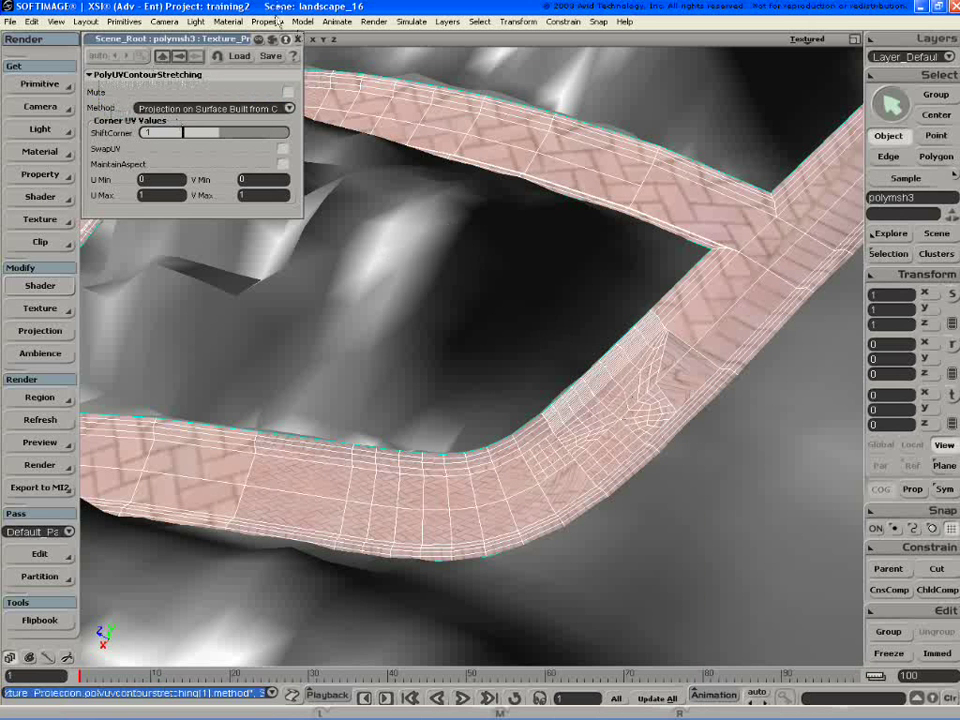
key("ctrl+shift+a")
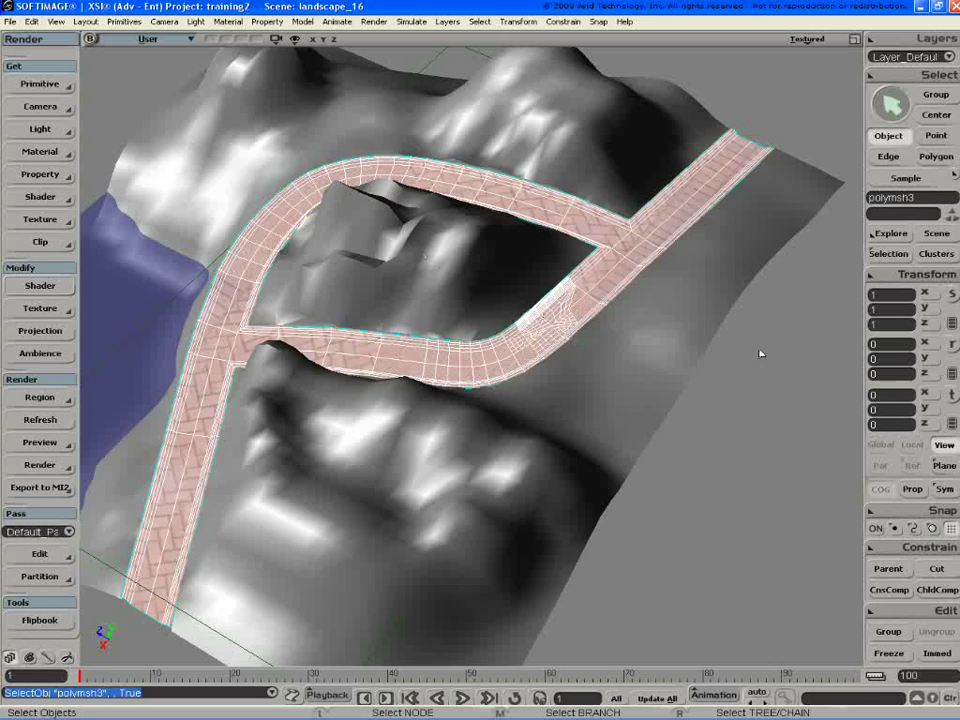
Examine the brick texture along the road's bends and junctions from several angles, without the mesh wireframe.
key("ctrl+shift+a")
key("o")
left_click_drag(435, 278, 514, 283)
key("p")
left_click(273, 506)
key("f")
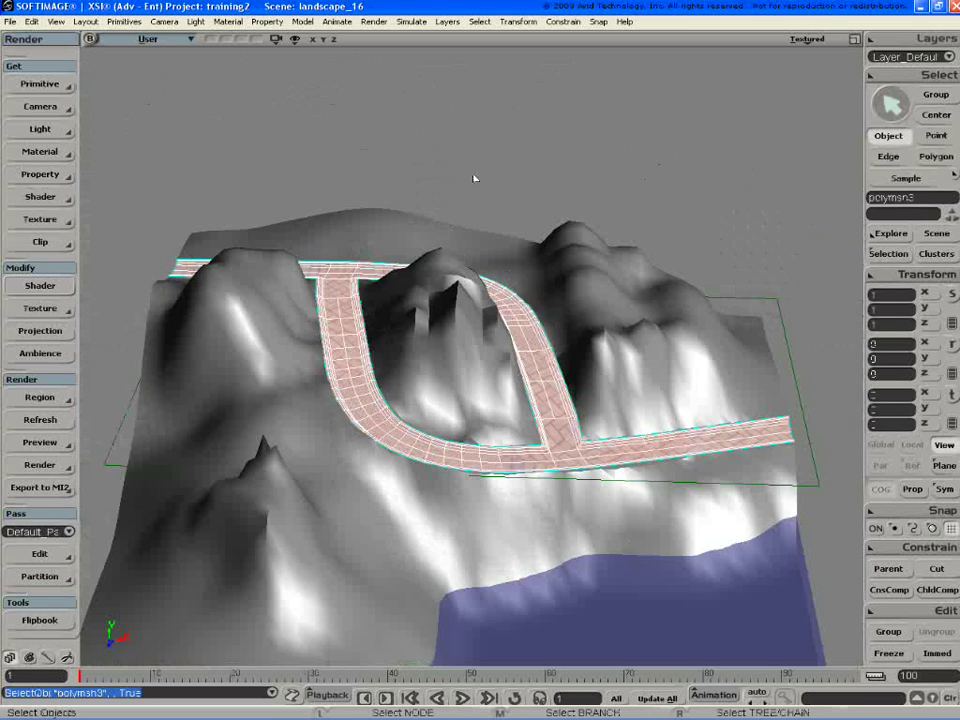
key("p")
left_click_drag(502, 210, 458, 325)
key("o")
left_click_drag(490, 215, 511, 185)
key("space")
left_click(750, 73)
key("o")
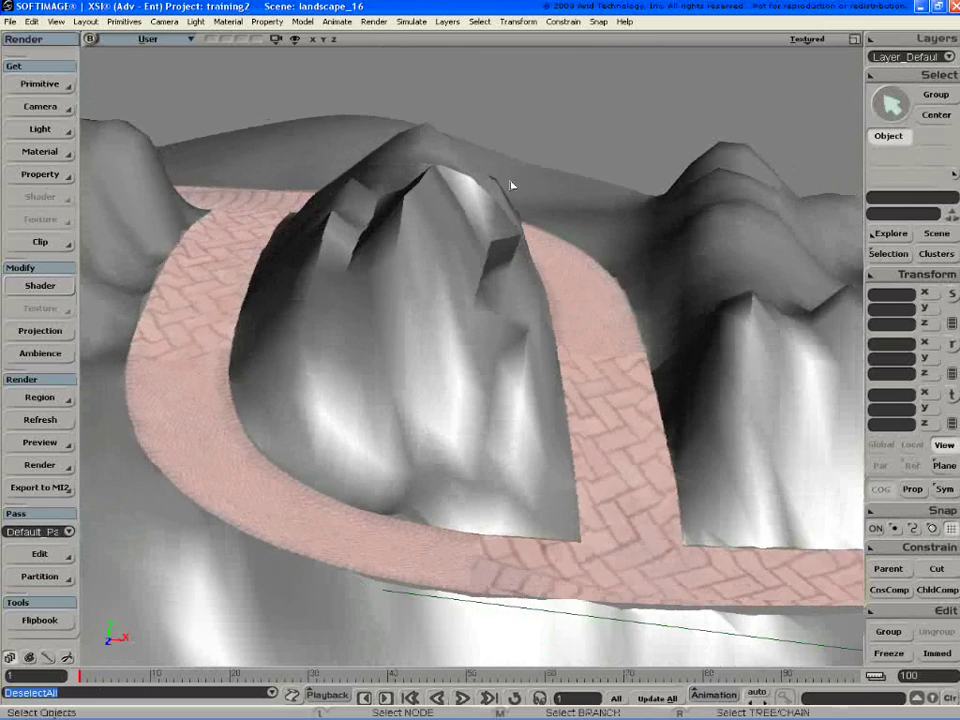